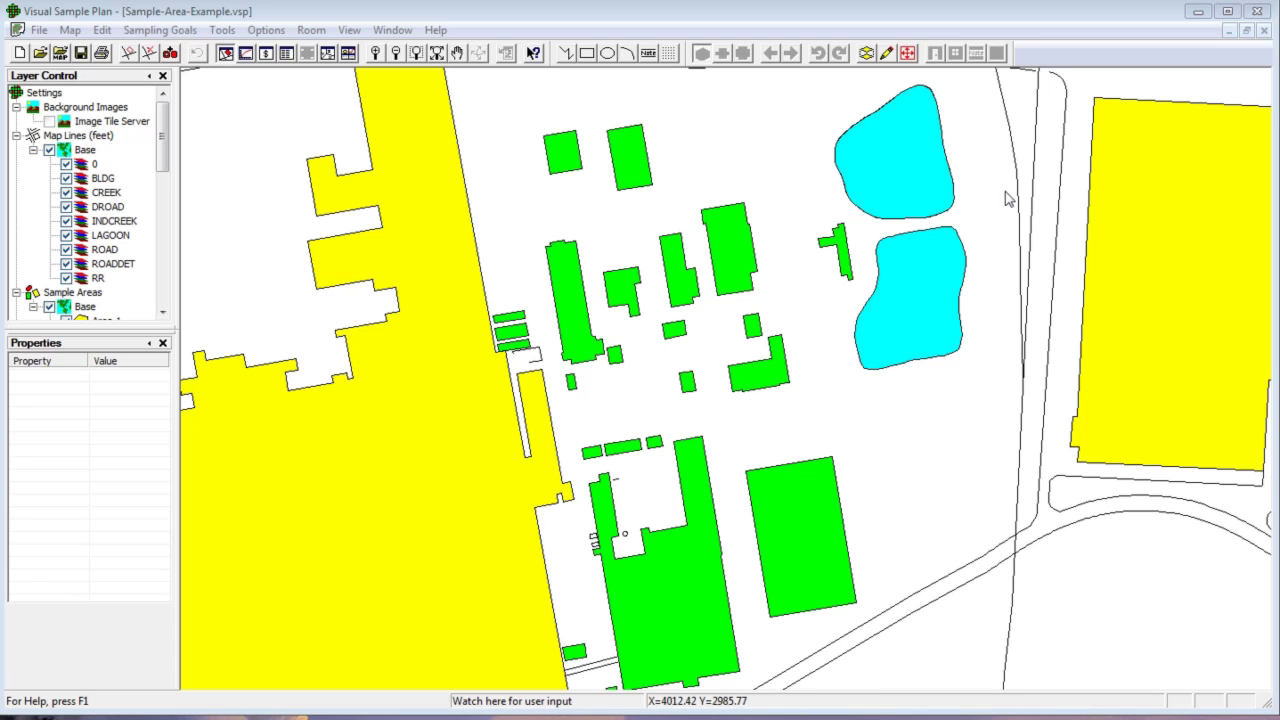
Close the Sample-Area-Example.vsp map, leaving a blank VSampl1 project.
{"action": "left_click", "coordinate": [1264, 31]}
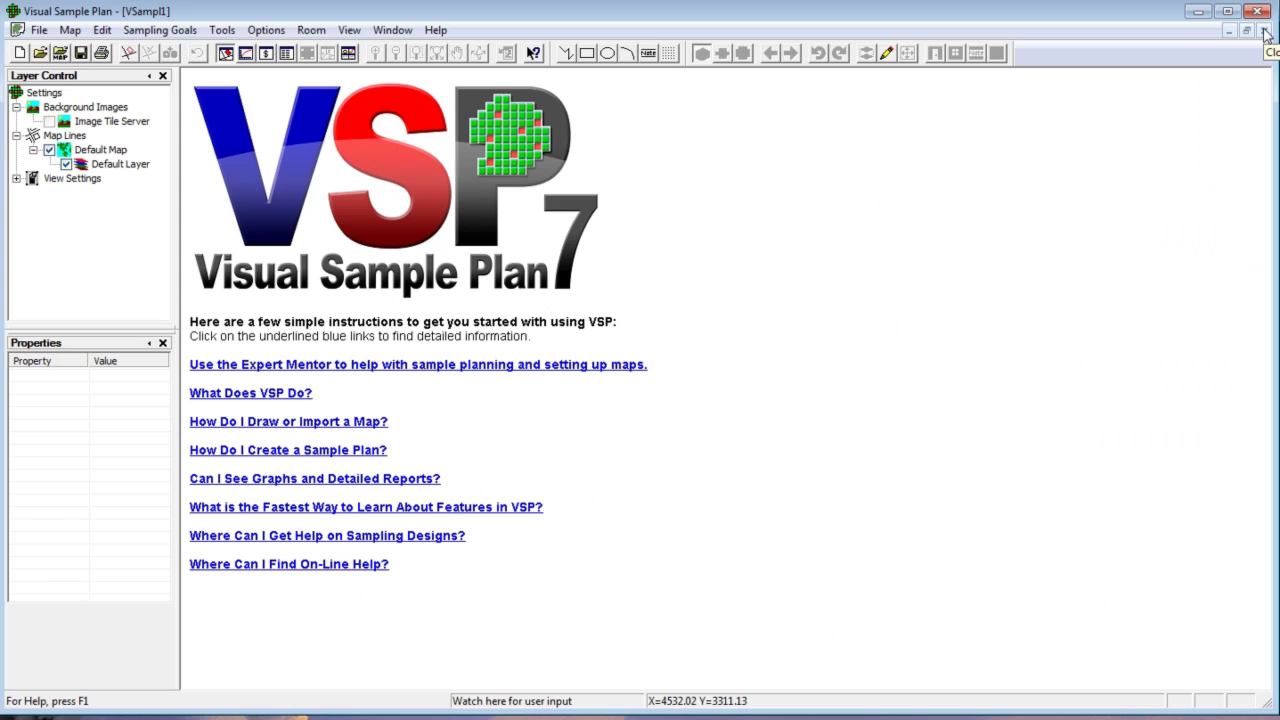
Start a new sample area coloured red.
{"action": "left_click", "coordinate": [103, 30]}
{"action": "mouse_move", "coordinate": [160, 118]}
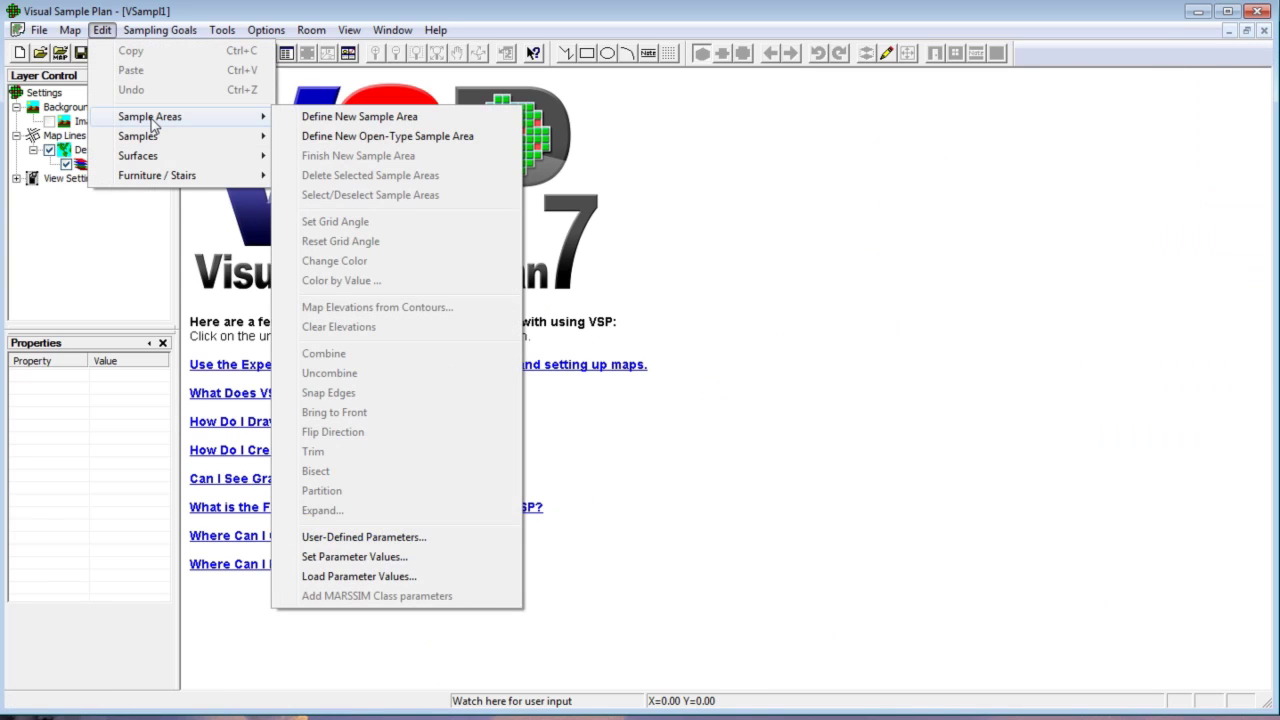
{"action": "left_click", "coordinate": [350, 117]}
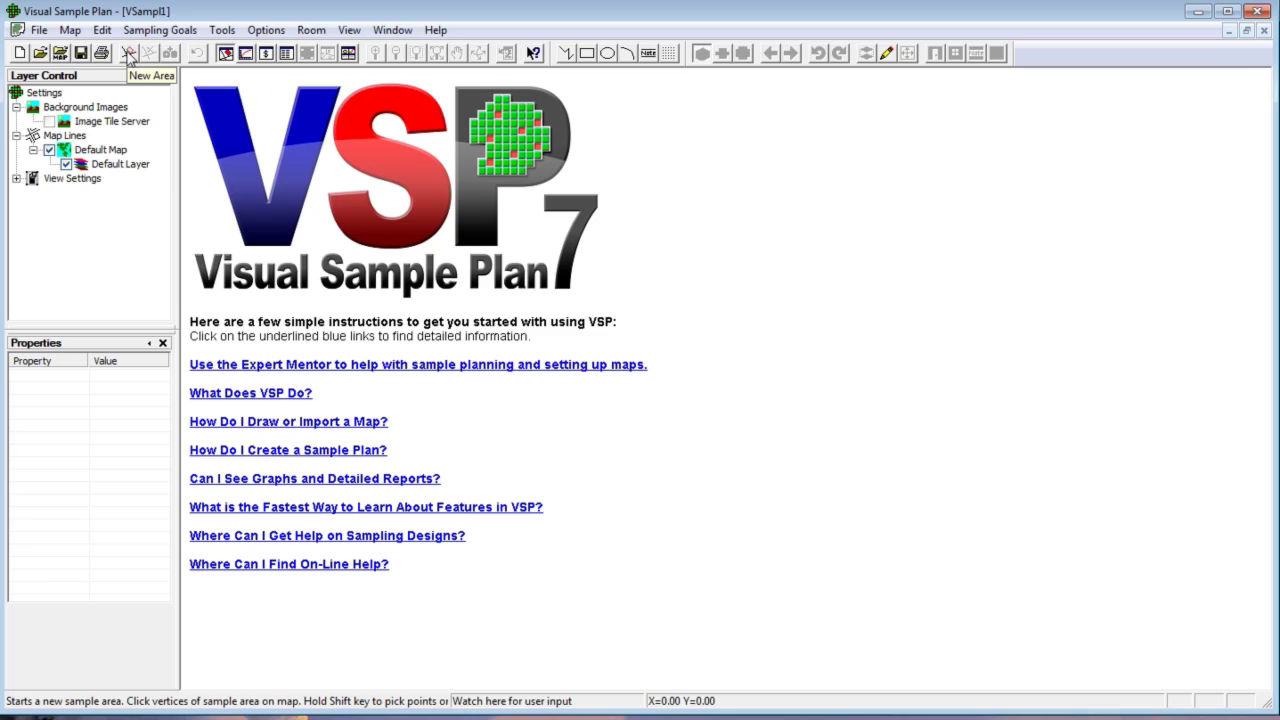
{"action": "left_click", "coordinate": [128, 56]}
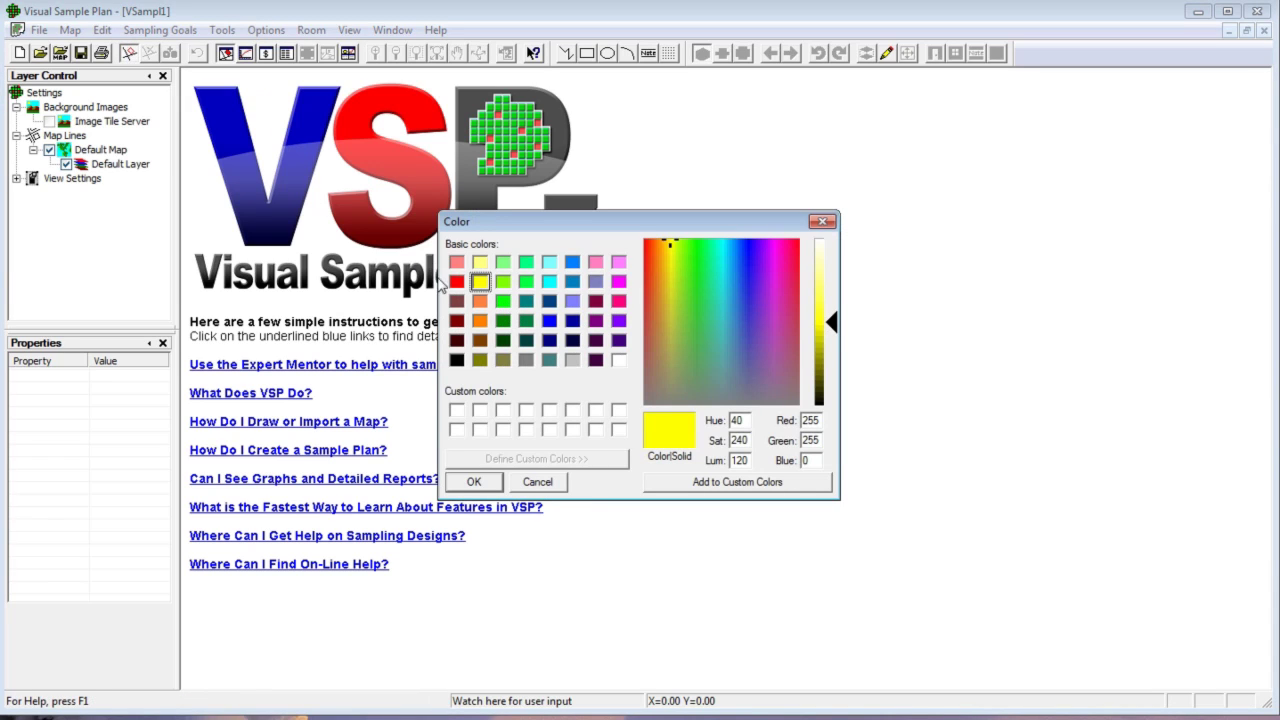
{"action": "left_click", "coordinate": [456, 282]}
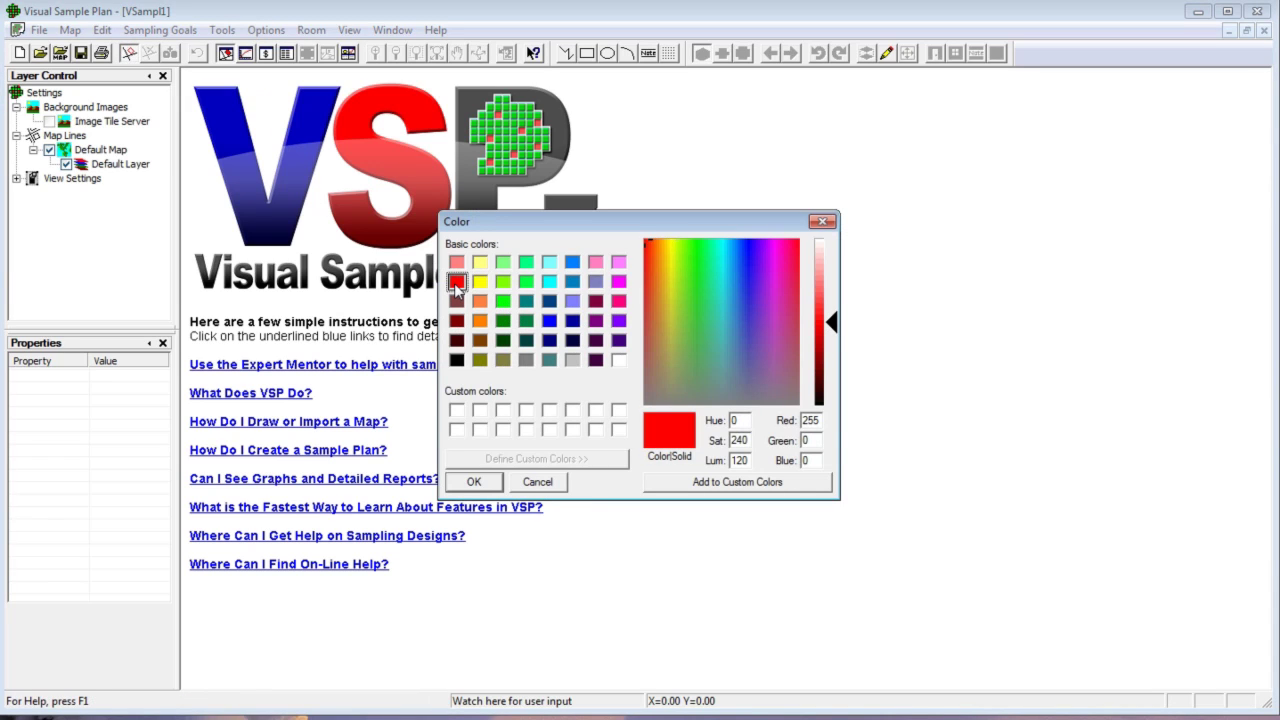
{"action": "left_click", "coordinate": [476, 484]}
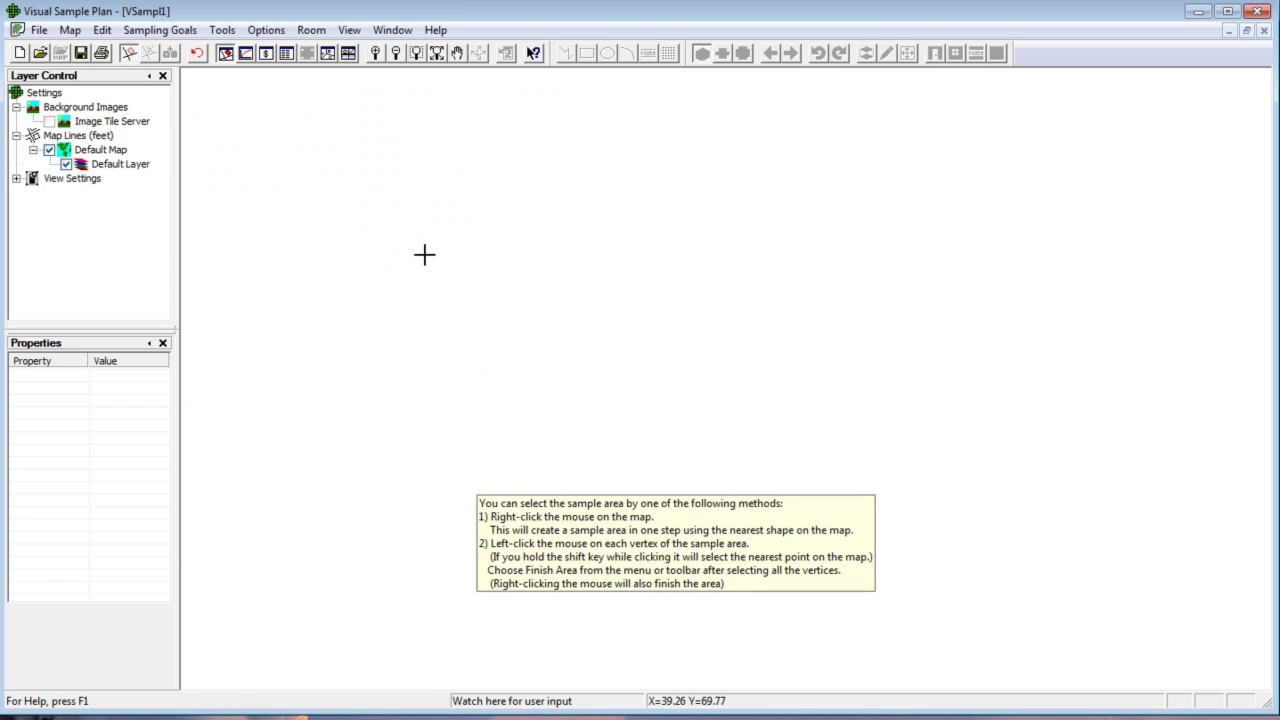
Sketch the red area's five-sided outline on the blank map.
{"action": "left_click", "coordinate": [614, 172]}
{"action": "left_click", "coordinate": [781, 305]}
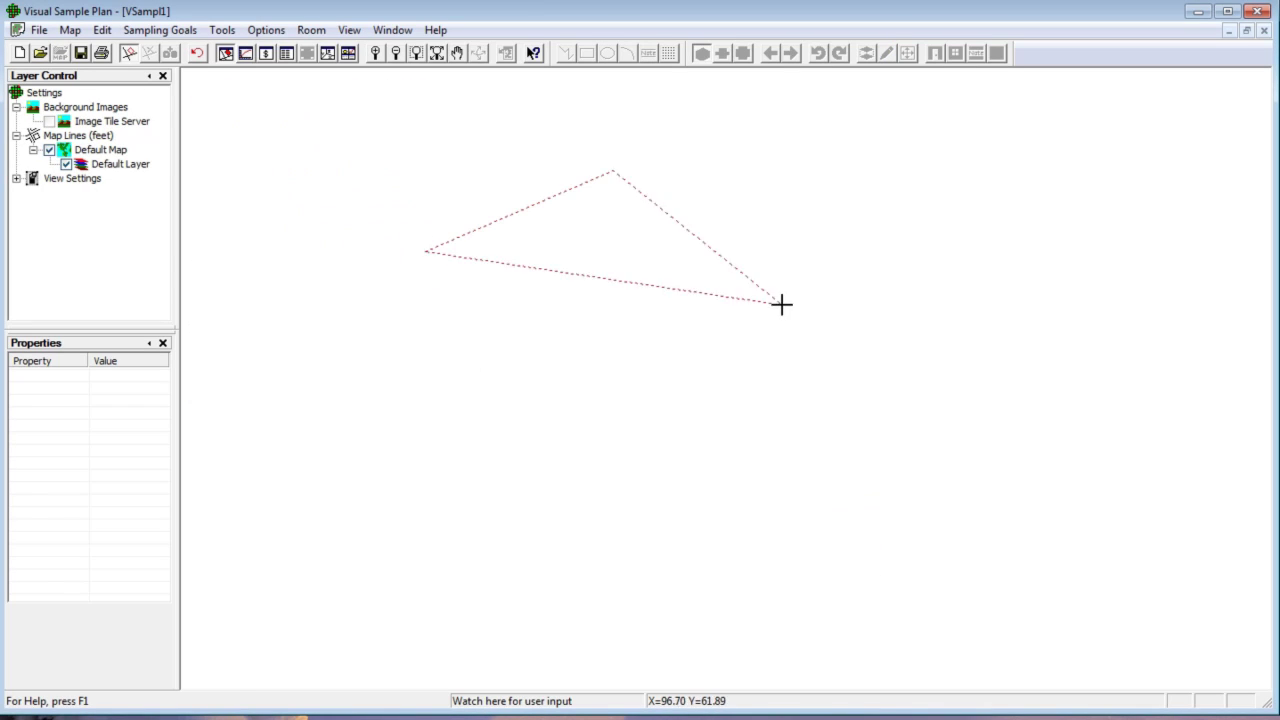
{"action": "left_click", "coordinate": [602, 536]}
{"action": "left_click", "coordinate": [455, 486]}
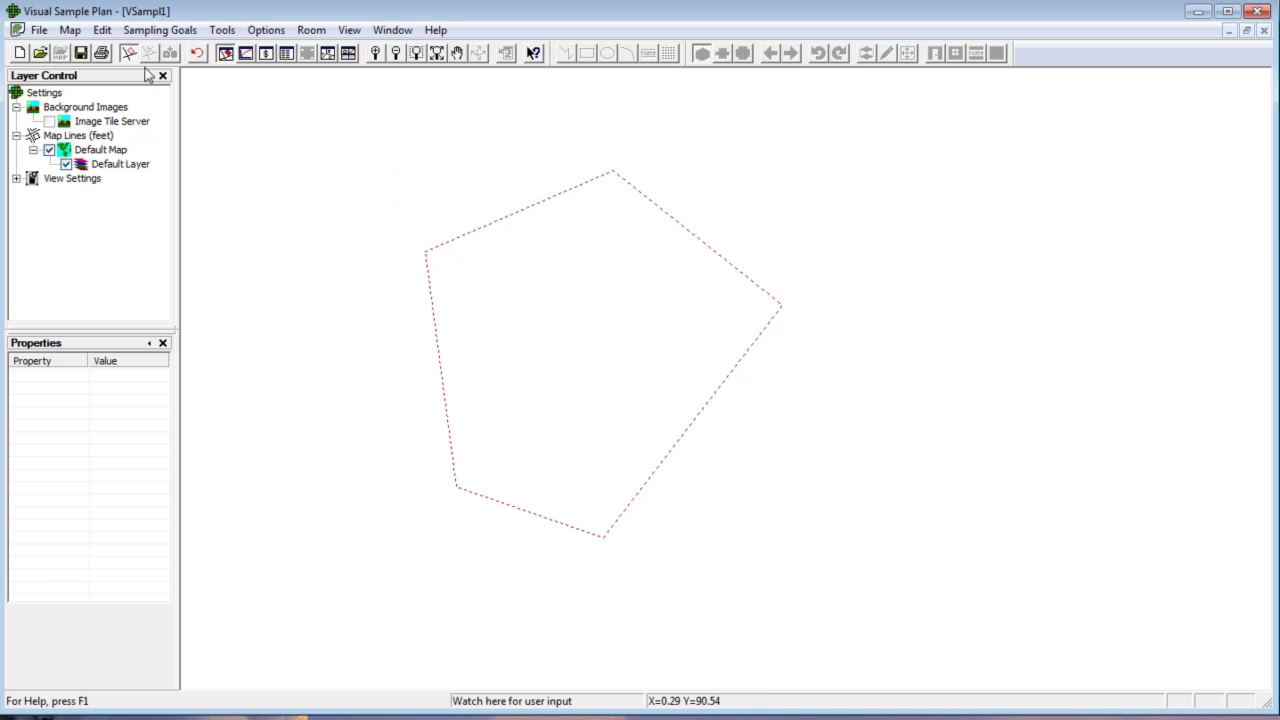
{"action": "left_click", "coordinate": [104, 31]}
{"action": "left_click", "coordinate": [178, 15]}
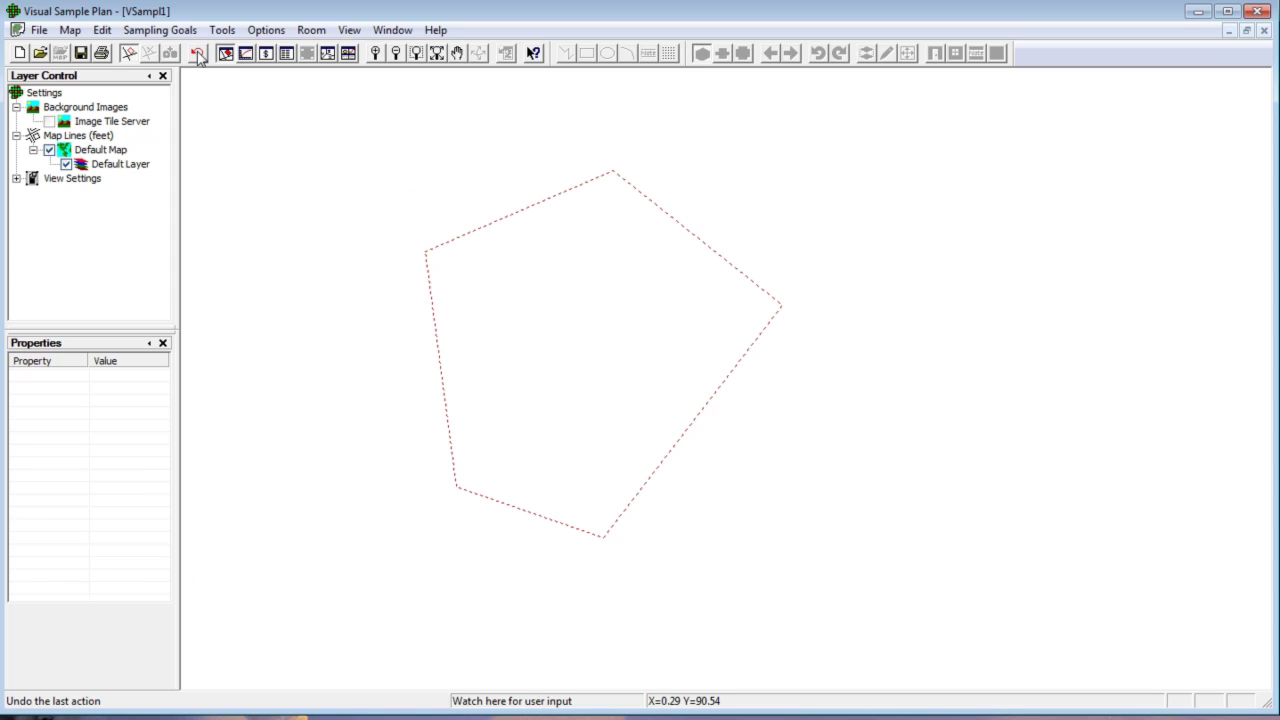
Replace the last corner with one at 10,50 and finish red Area 1 at 2668.49 ft².
{"action": "left_click", "coordinate": [198, 53]}
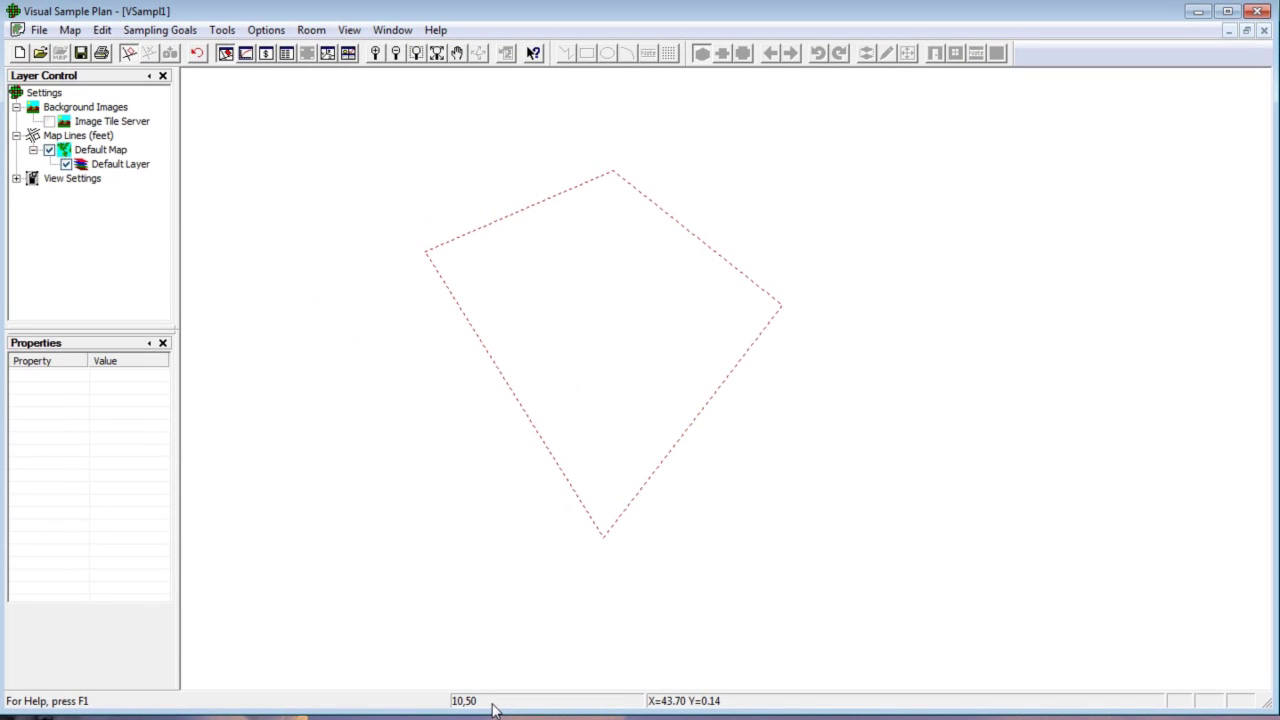
{"action": "key", "text": "Return"}
{"action": "left_click", "coordinate": [104, 31]}
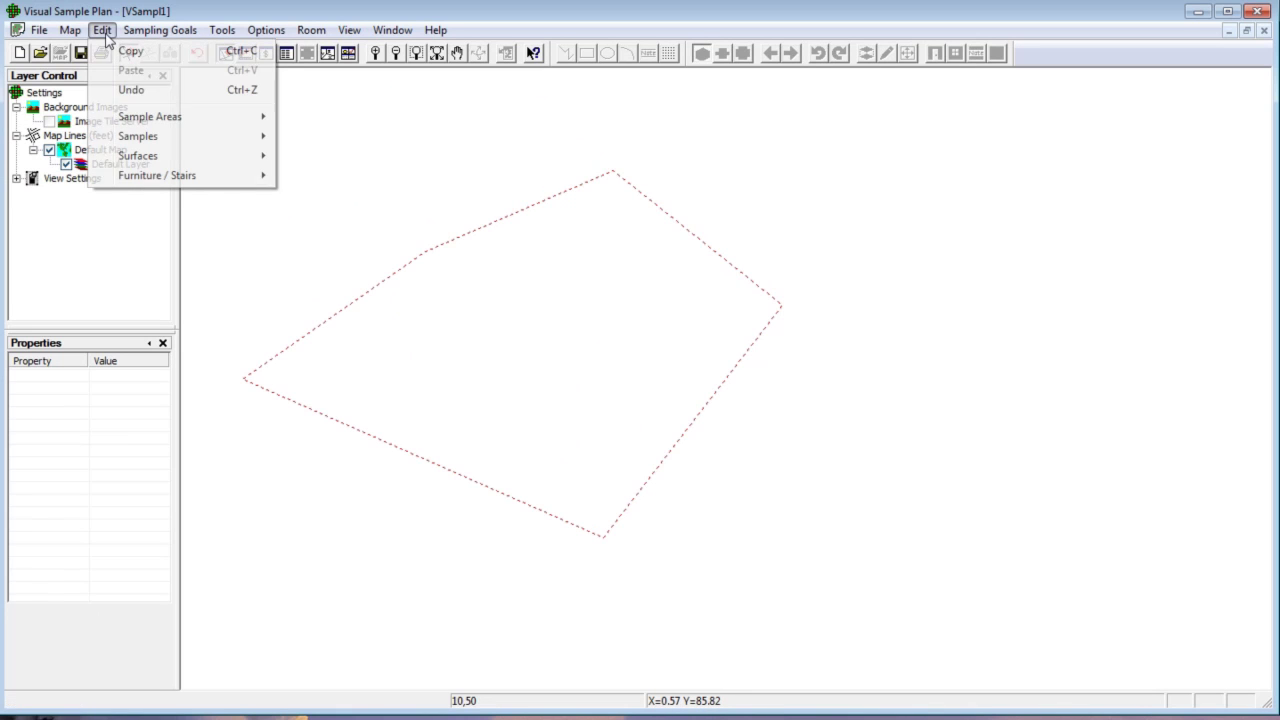
{"action": "mouse_move", "coordinate": [163, 117]}
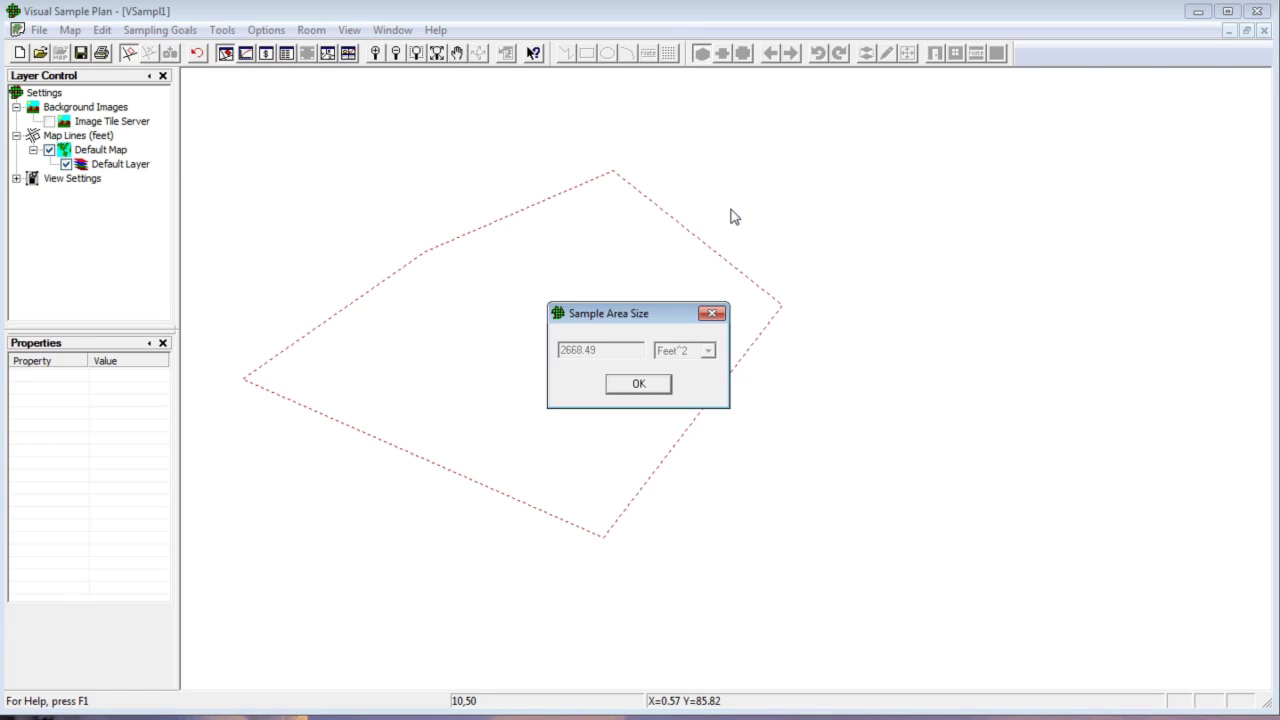
{"action": "left_click", "coordinate": [650, 392]}
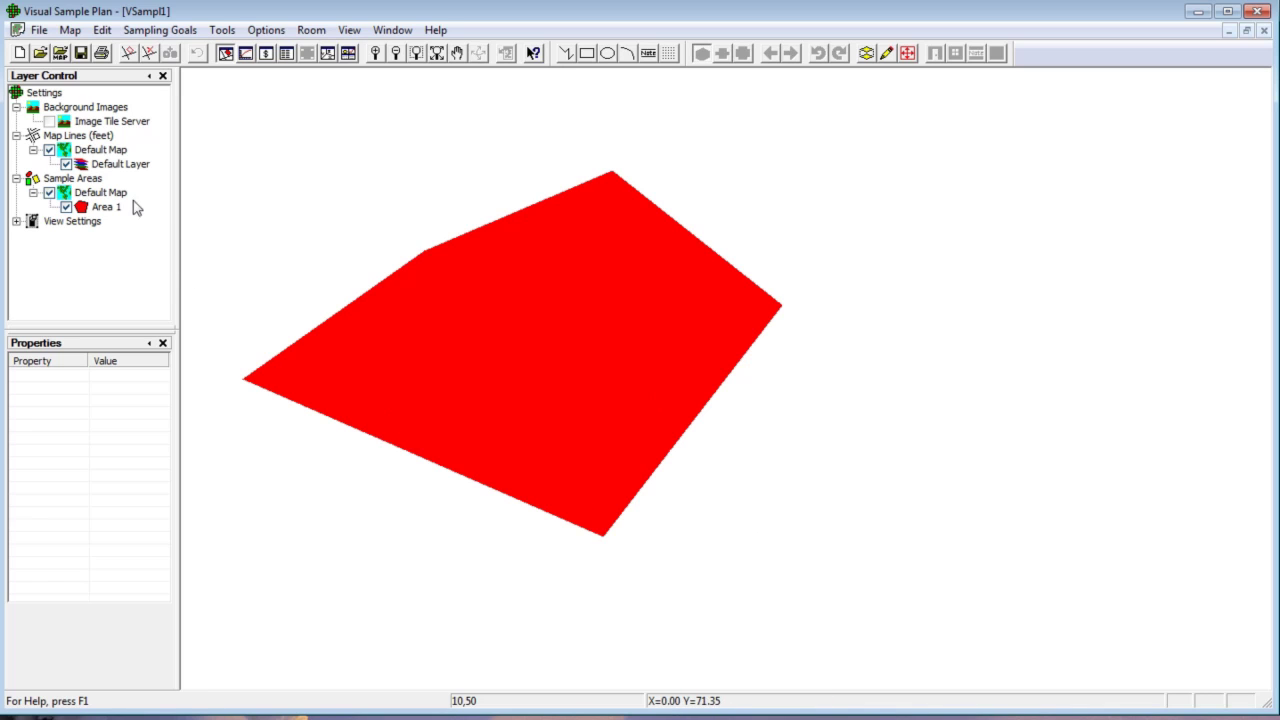
Start a new project and load Base.dxf with all nine layers, including BLDG, CREEK and ROAD.
{"action": "left_click", "coordinate": [19, 53]}
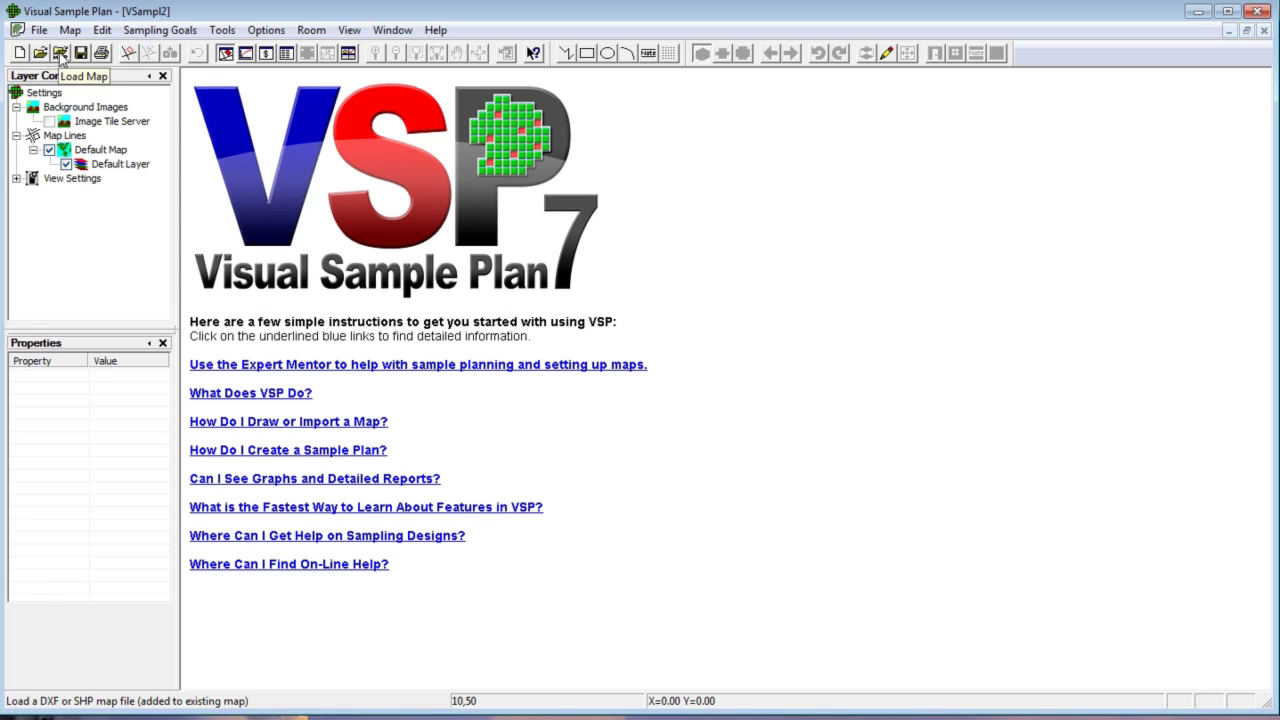
{"action": "left_click", "coordinate": [60, 53]}
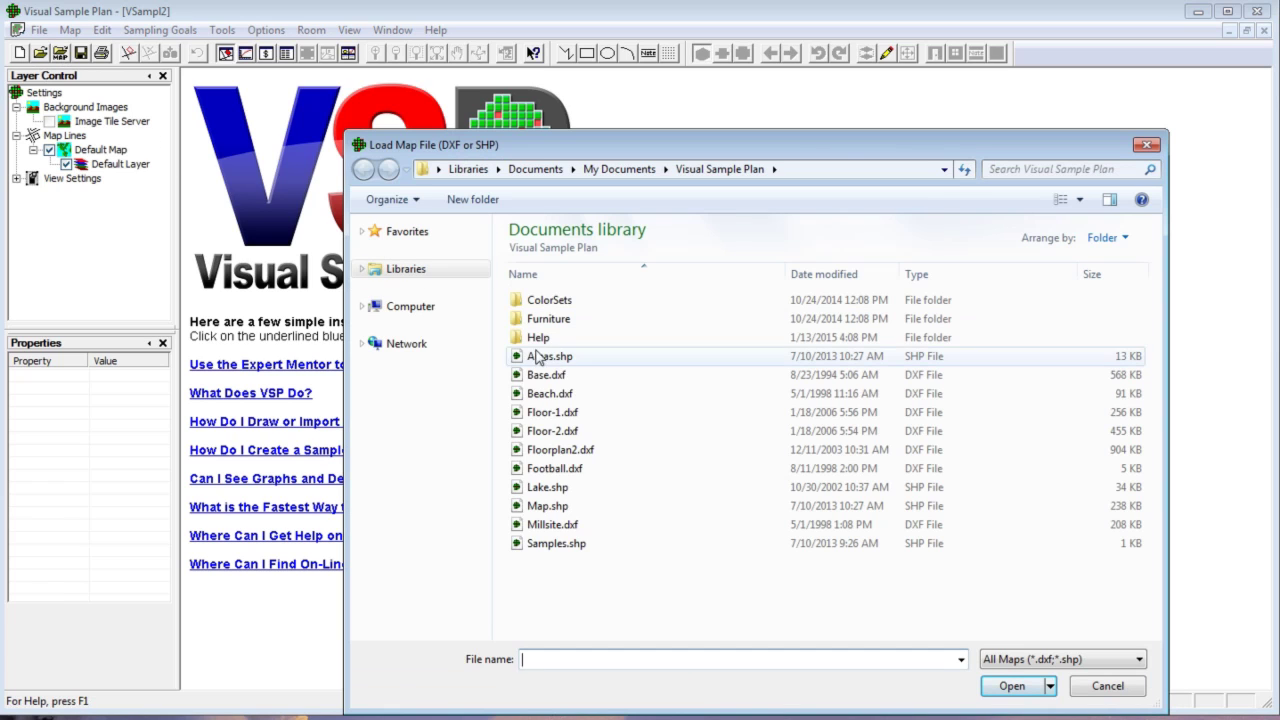
{"action": "left_click", "coordinate": [557, 377]}
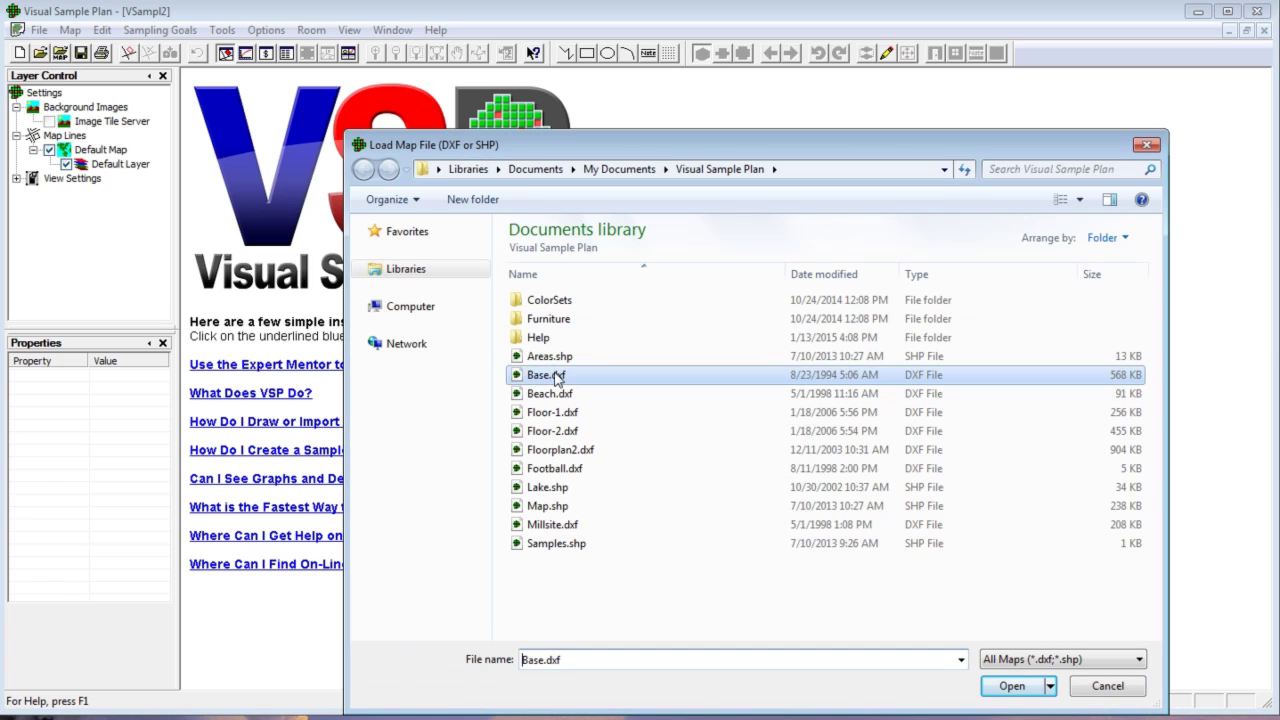
{"action": "left_click", "coordinate": [1004, 690]}
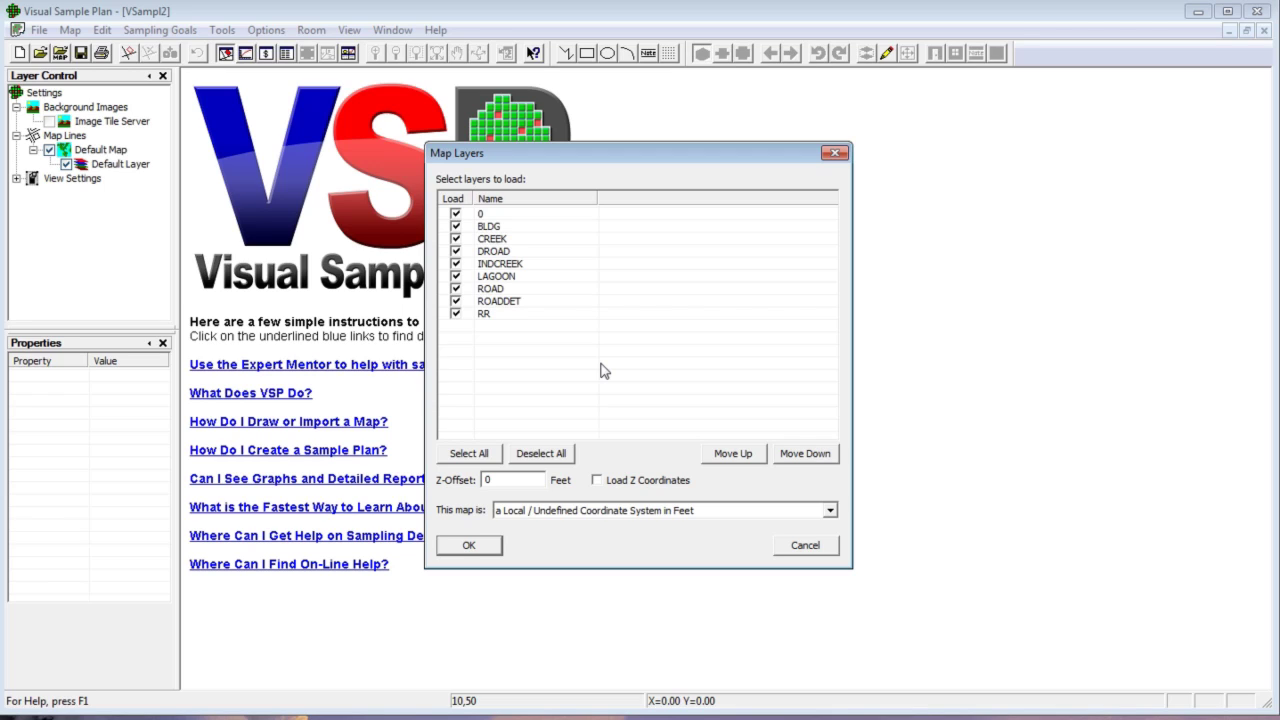
{"action": "left_click", "coordinate": [468, 545]}
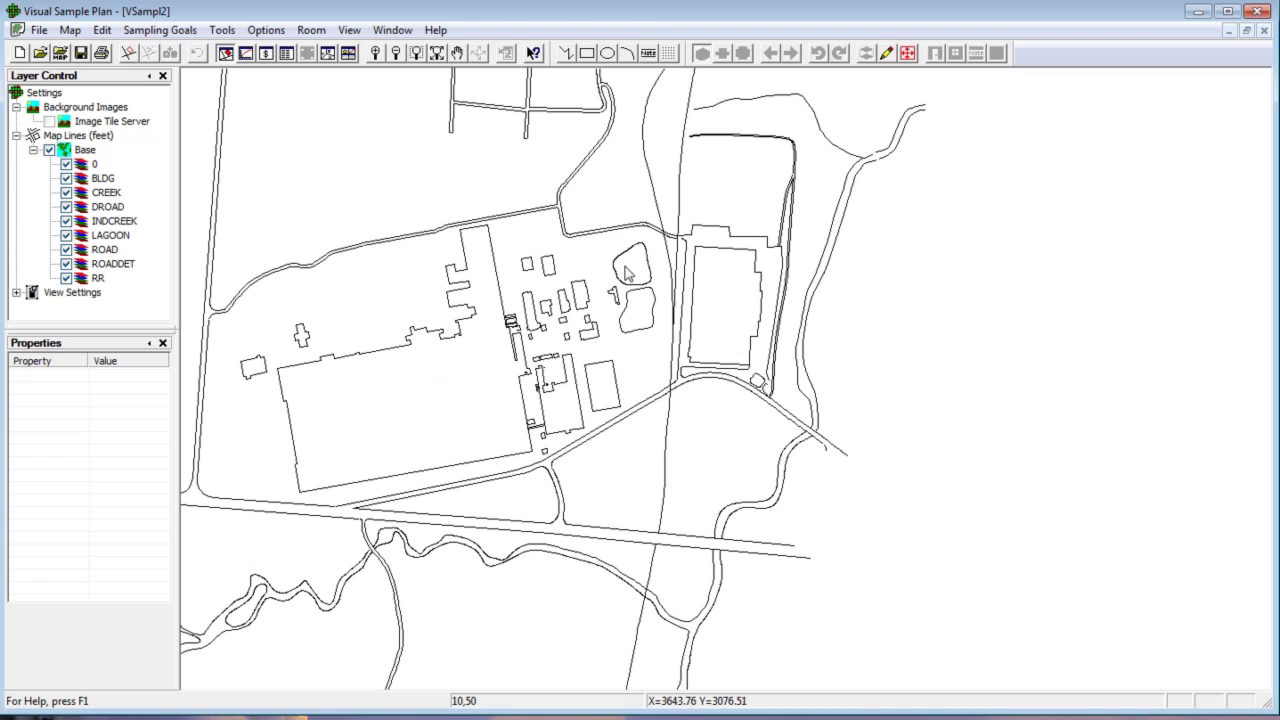
Zoom in on the large building beside the ponds and start a new magenta sample area.
{"action": "left_click", "coordinate": [418, 53]}
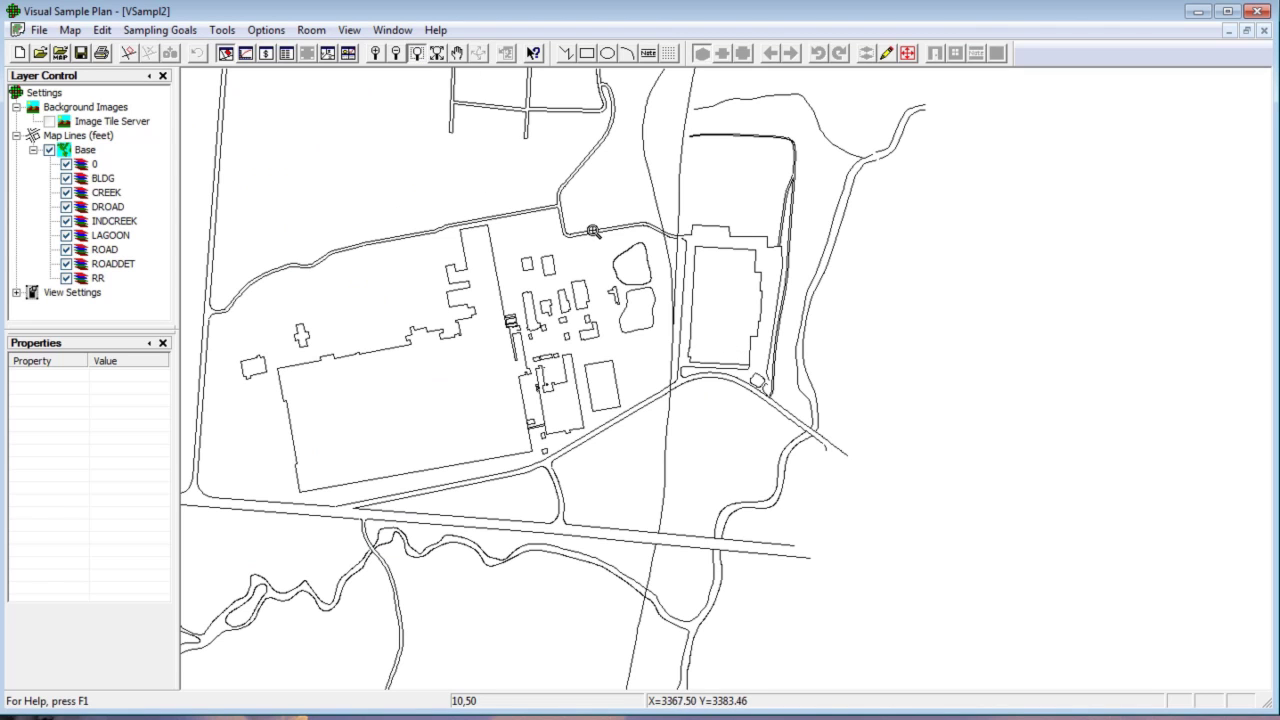
{"action": "left_click_drag", "start_coordinate": [590, 226], "coordinate": [787, 399]}
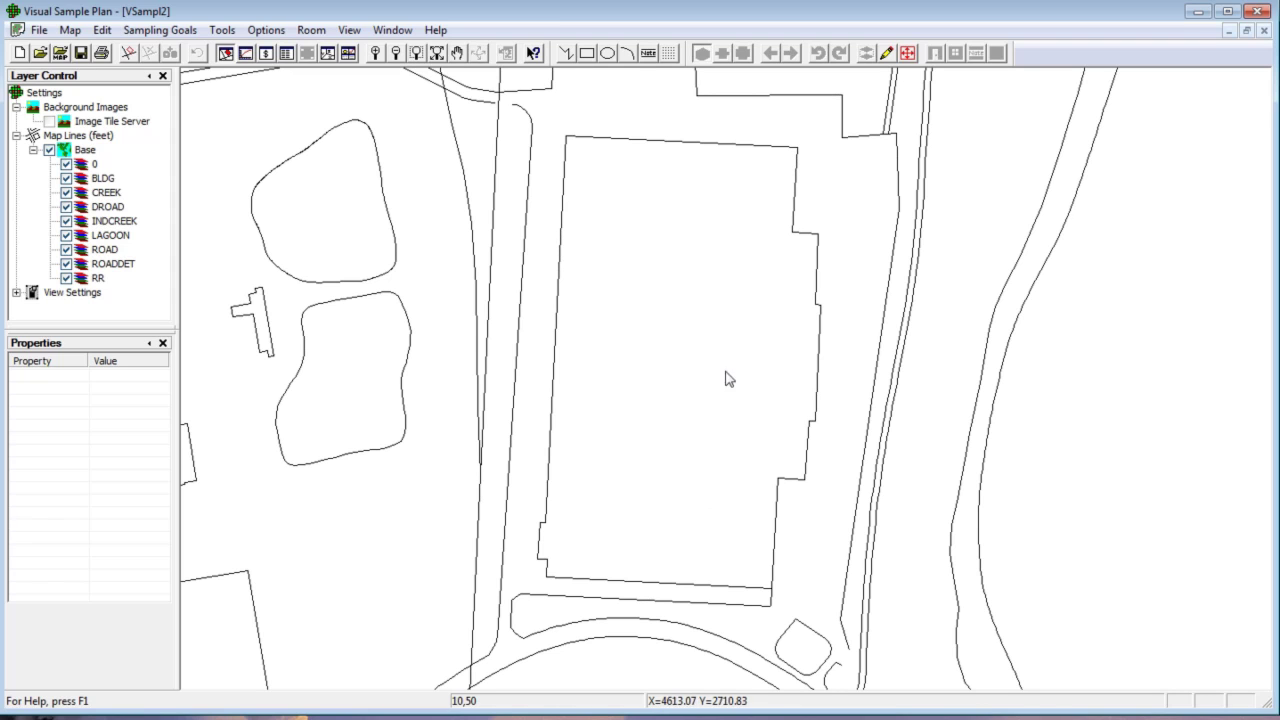
{"action": "left_click", "coordinate": [128, 53]}
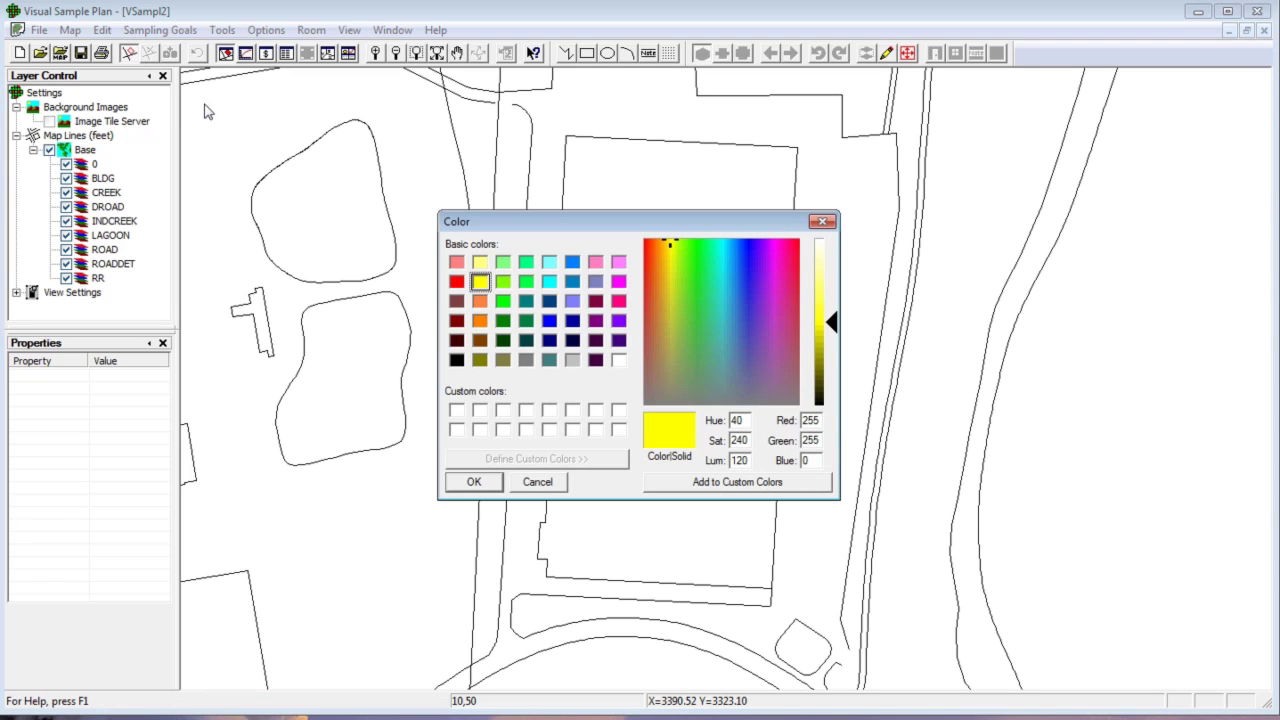
{"action": "left_click", "coordinate": [617, 284]}
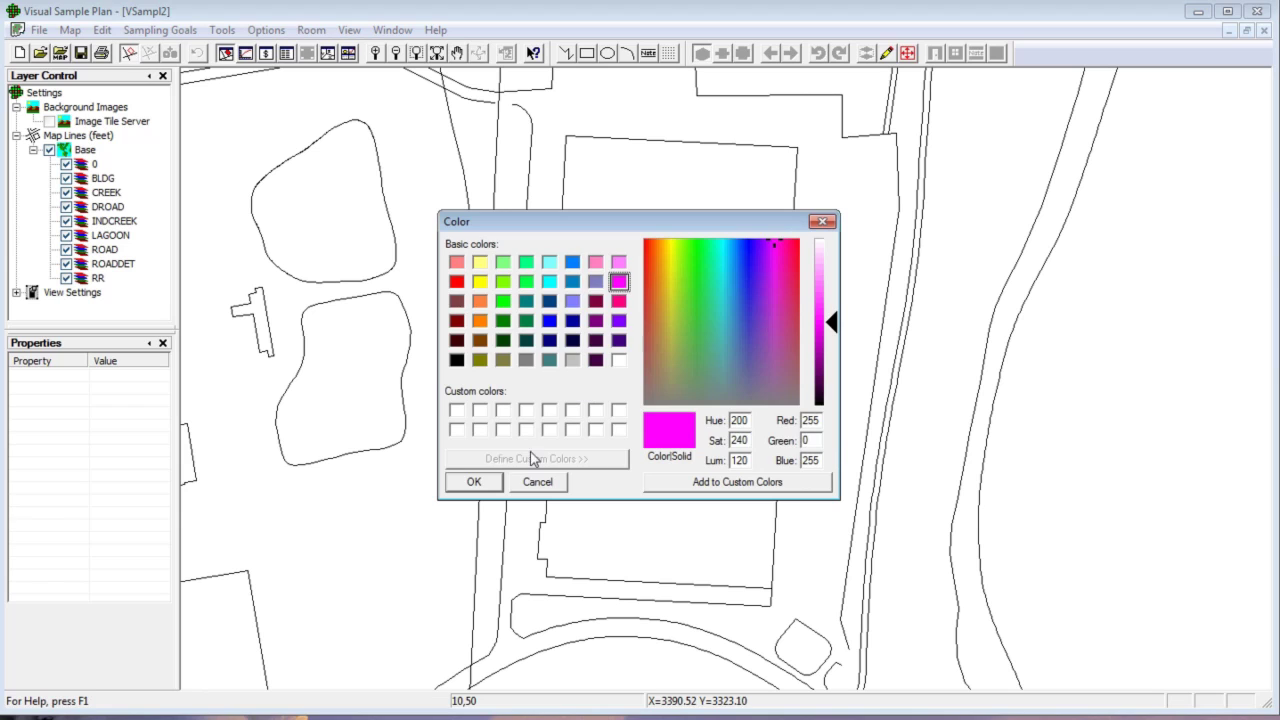
{"action": "left_click", "coordinate": [475, 482]}
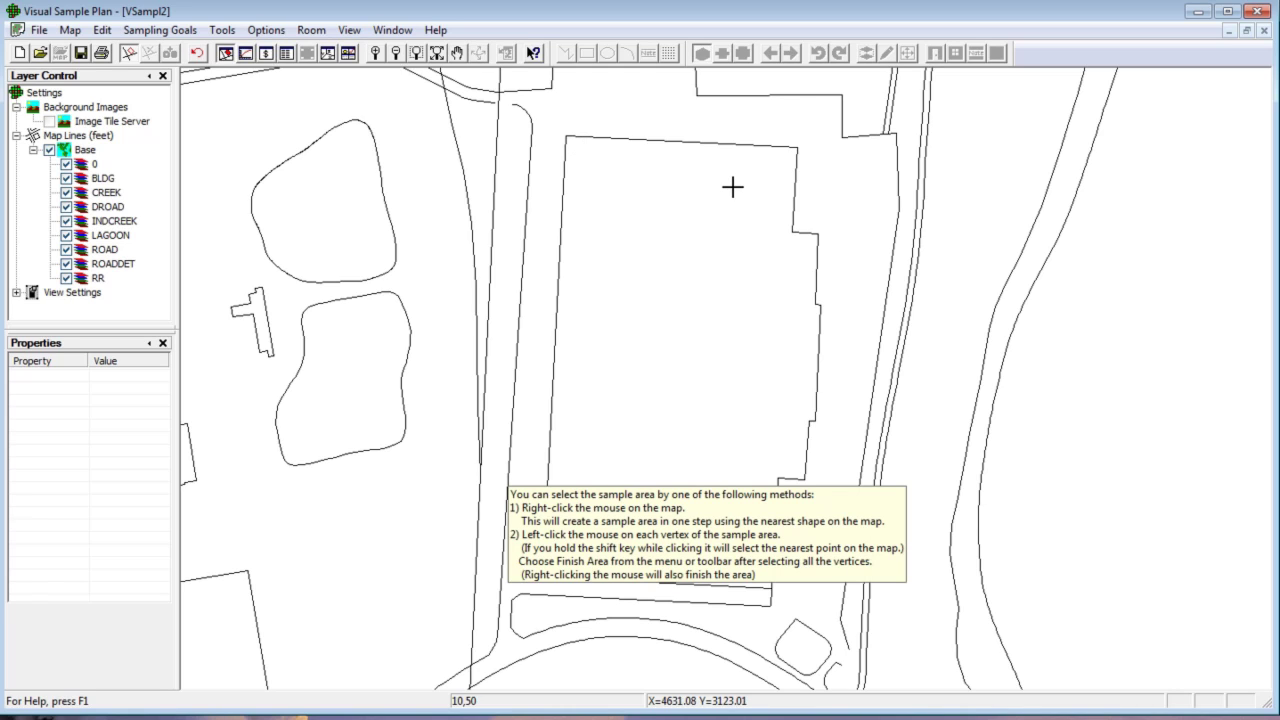
Trace the building's top edge and stepped east edge with polygon vertices.
{"action": "left_click", "coordinate": [564, 137], "text": "shift"}
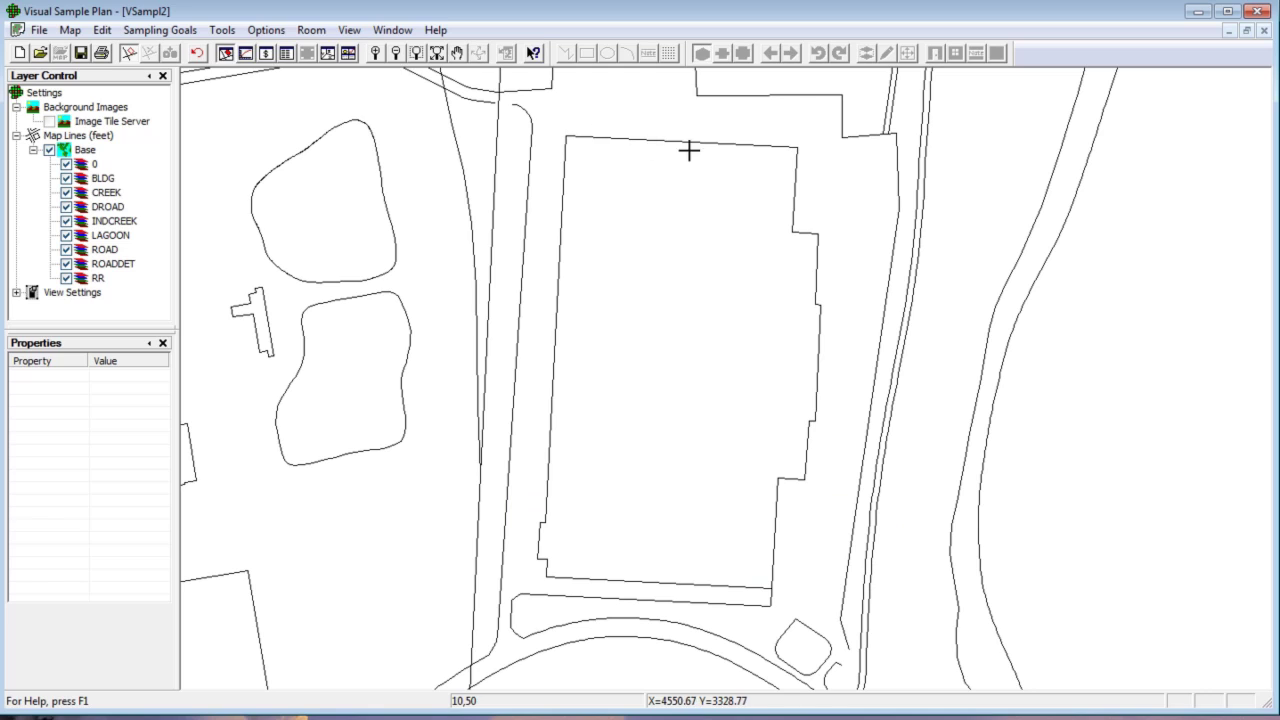
{"action": "left_click", "coordinate": [800, 149]}
{"action": "left_click", "coordinate": [816, 234]}
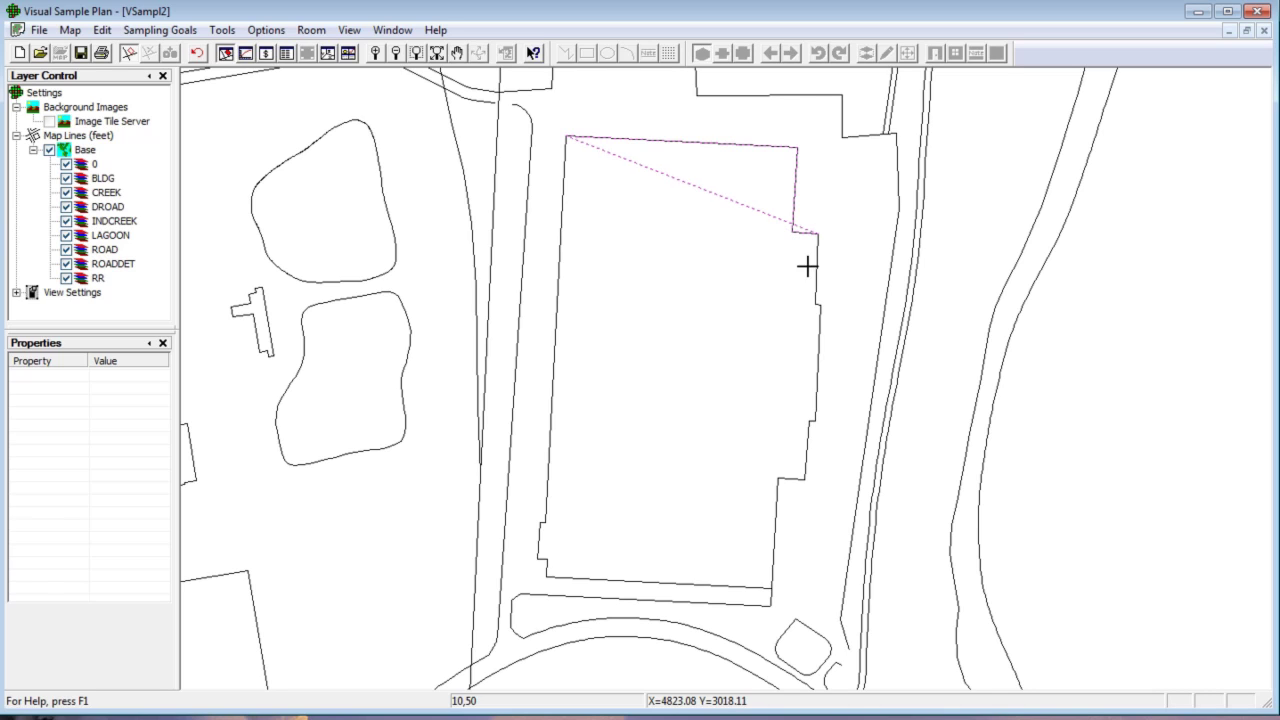
{"action": "left_click", "coordinate": [820, 305]}
{"action": "left_click", "coordinate": [814, 416]}
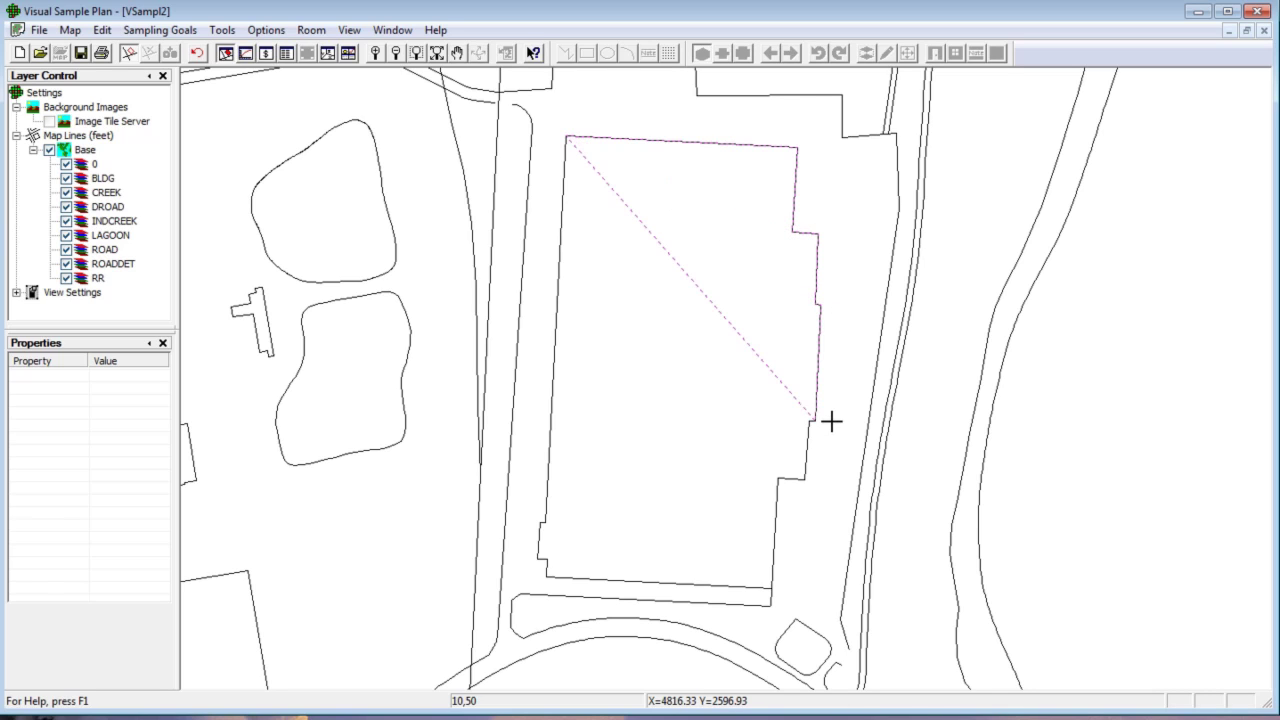
{"action": "left_click", "coordinate": [808, 420]}
{"action": "left_click", "coordinate": [805, 478]}
{"action": "left_click", "coordinate": [779, 478]}
Close the building outline and make it a 551938.85 ft² magenta sample area.
{"action": "left_click", "coordinate": [771, 587]}
{"action": "left_click", "coordinate": [547, 576]}
{"action": "left_click", "coordinate": [538, 557]}
{"action": "double_click", "coordinate": [541, 523]}
{"action": "left_click", "coordinate": [656, 317]}
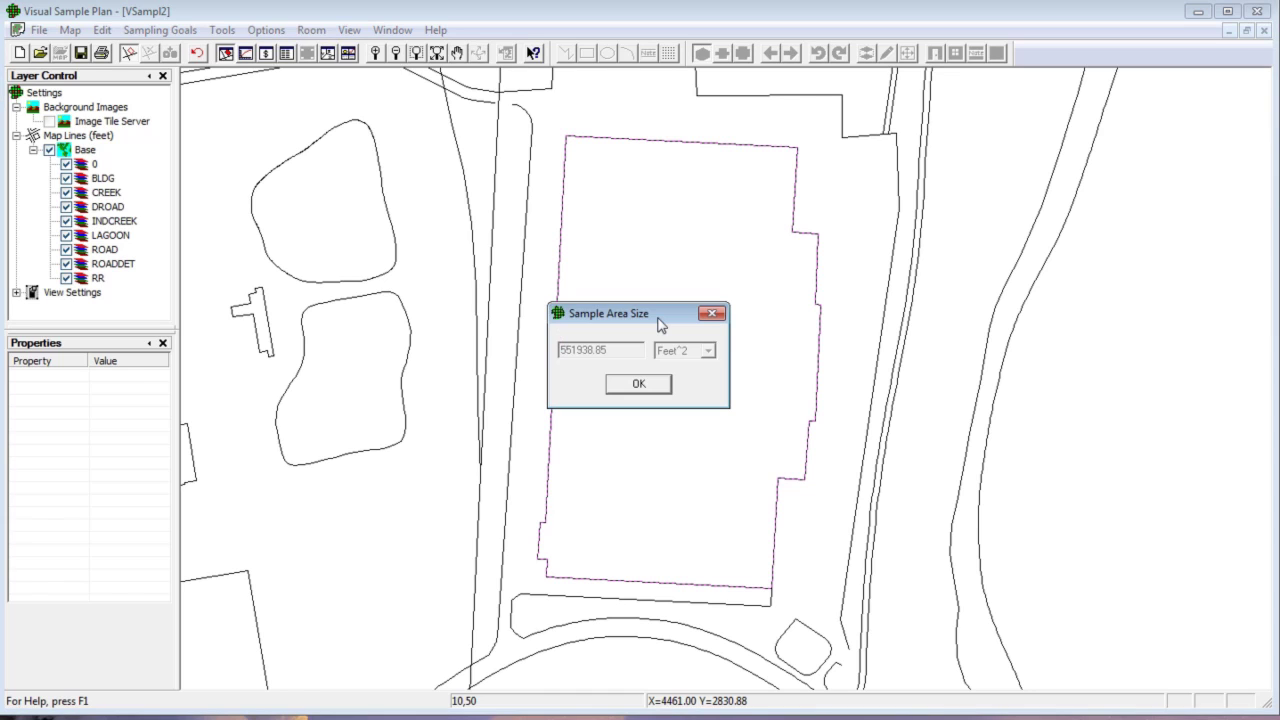
{"action": "left_click", "coordinate": [645, 388]}
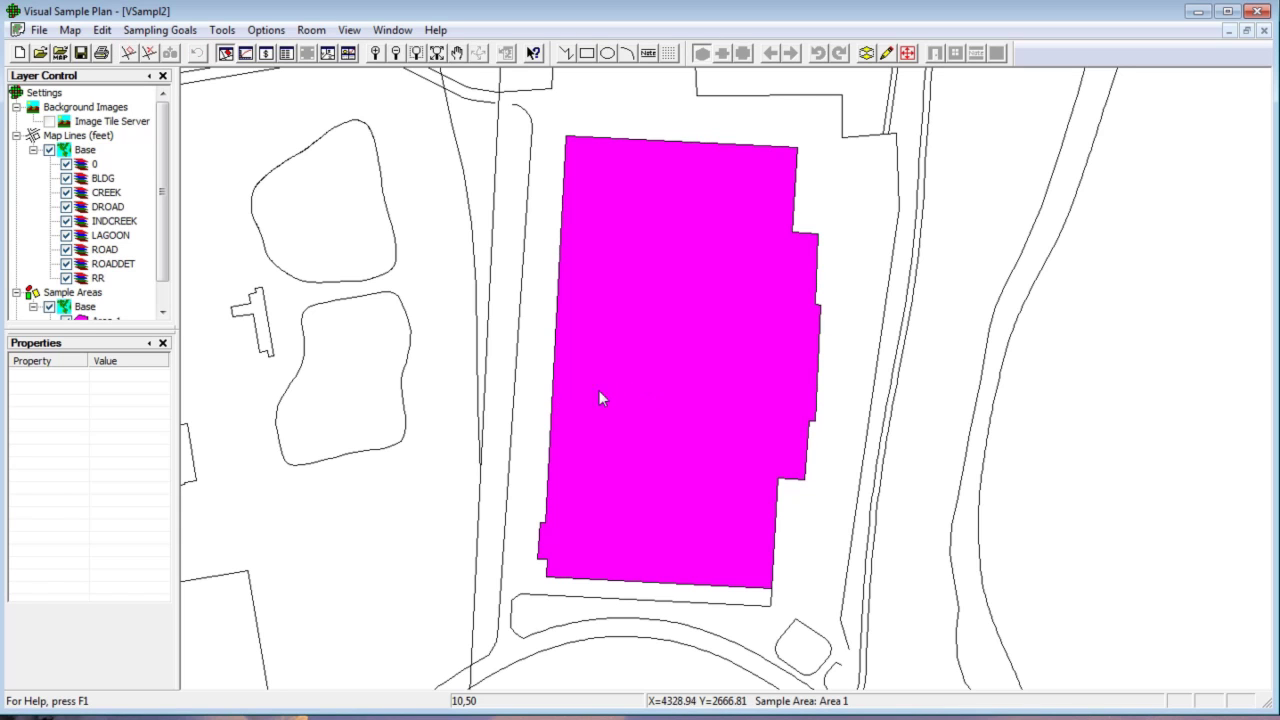
{"action": "left_click", "coordinate": [403, 441]}
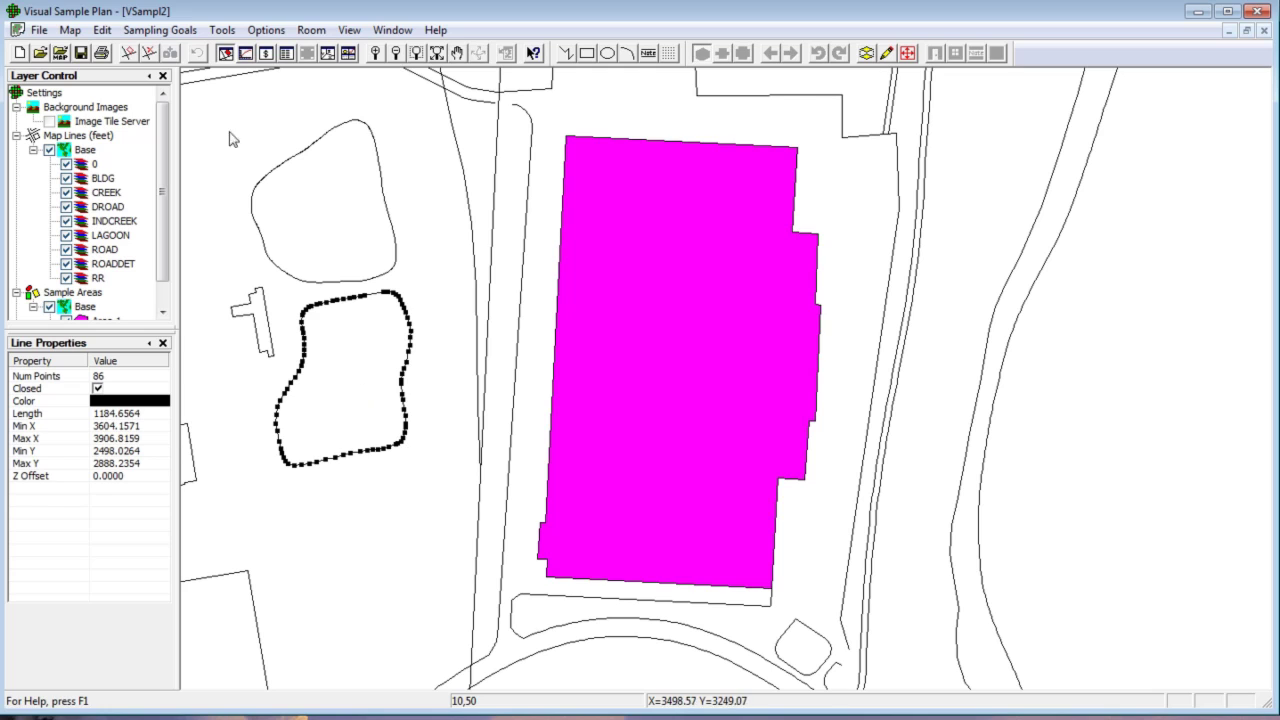
Colour the selected loop cyan and create an 89879.09 ft² sample area from it.
{"action": "left_click", "coordinate": [137, 58]}
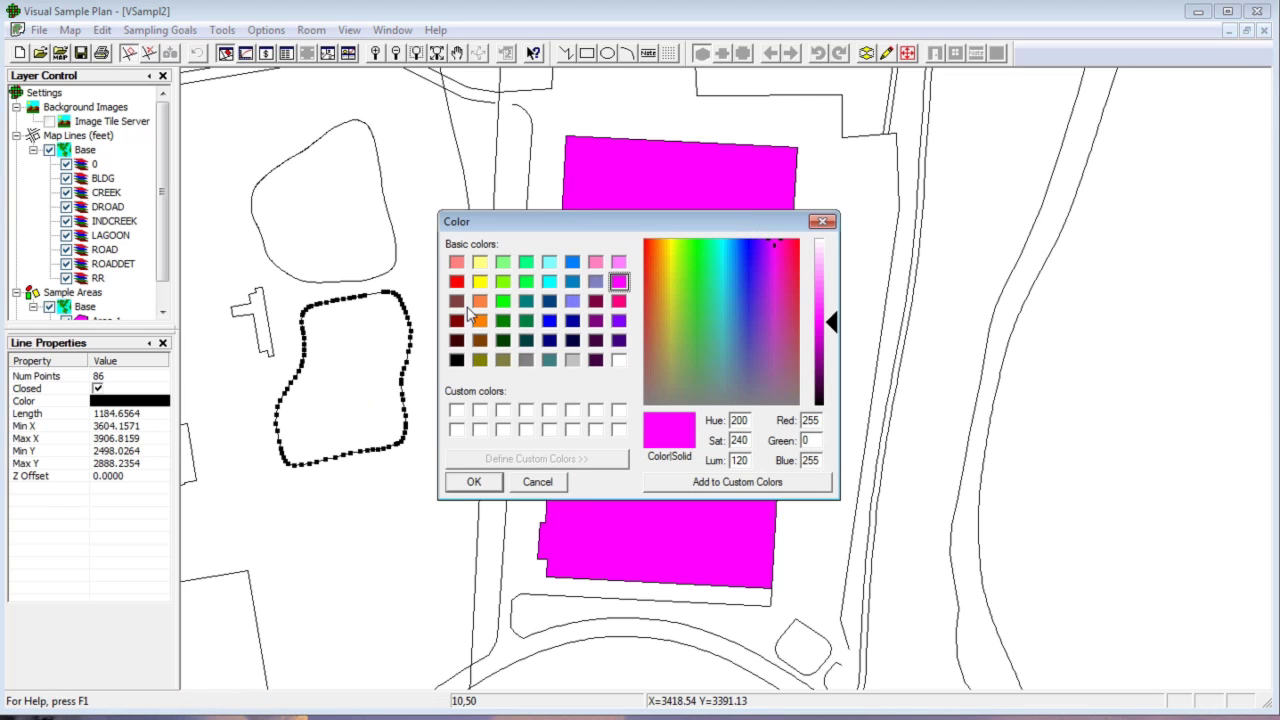
{"action": "left_click", "coordinate": [549, 282]}
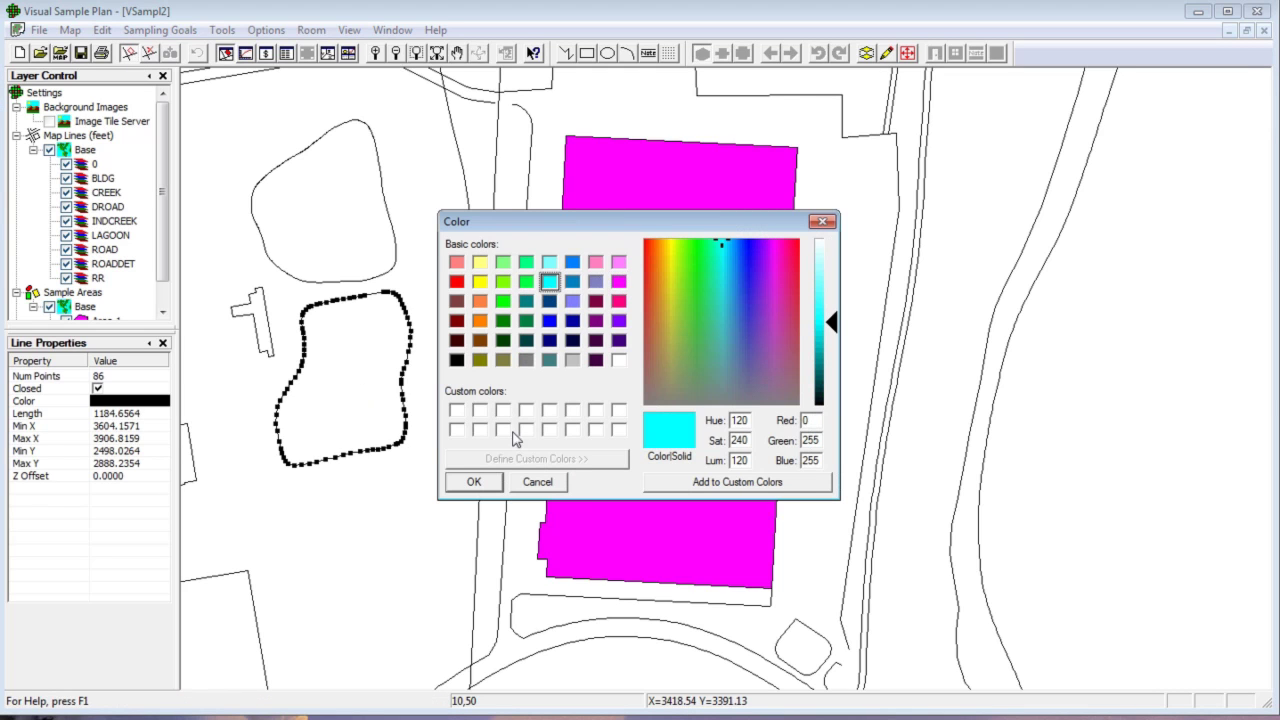
{"action": "left_click", "coordinate": [474, 482]}
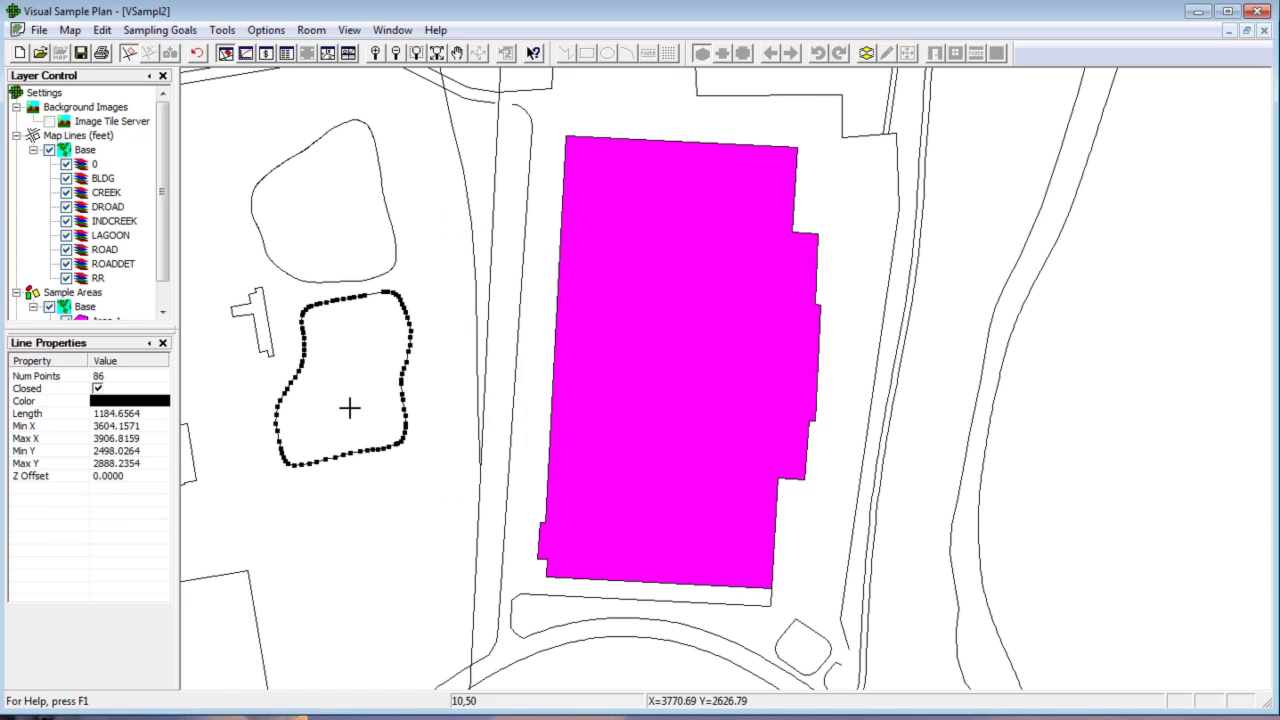
{"action": "right_click", "coordinate": [349, 407]}
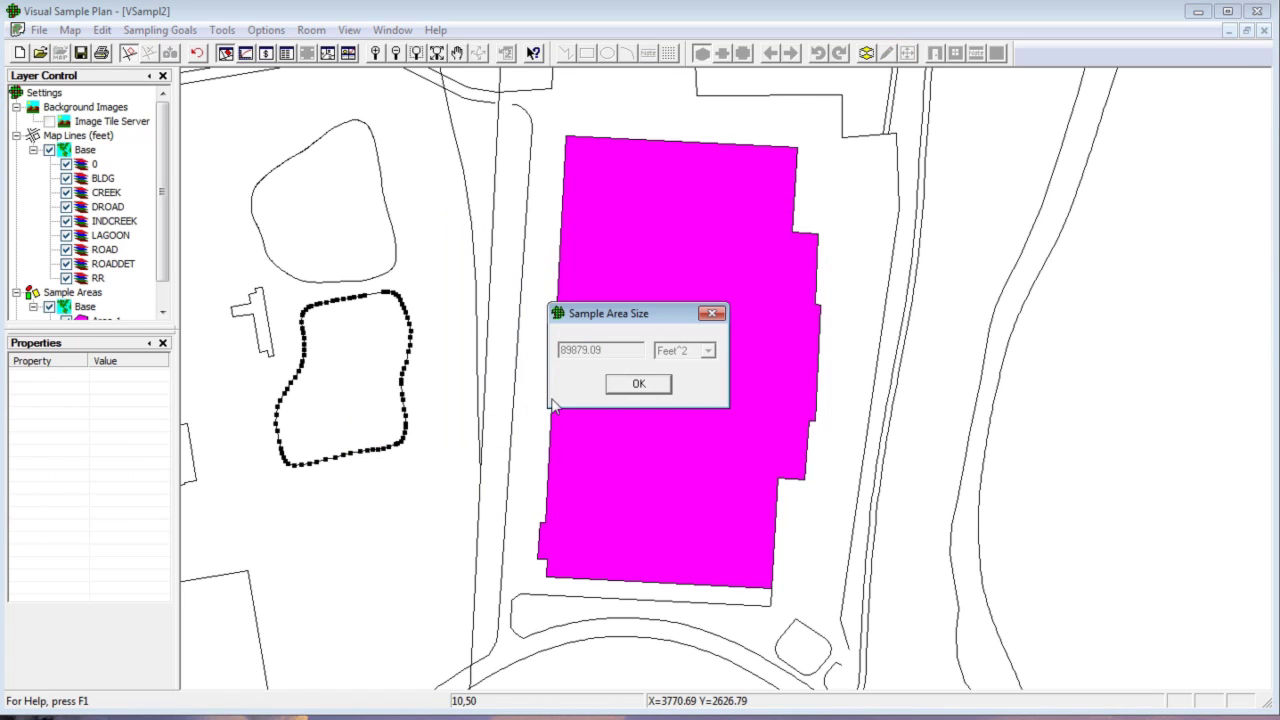
{"action": "left_click", "coordinate": [638, 384]}
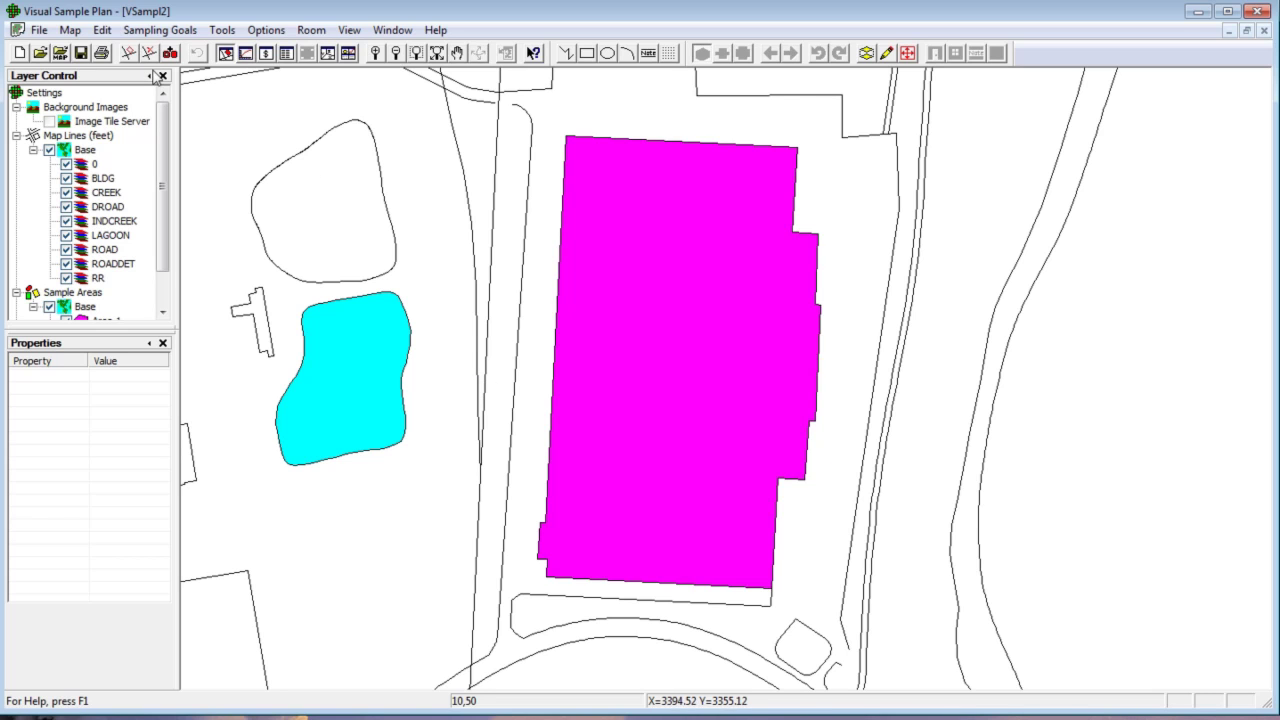
{"action": "left_click", "coordinate": [125, 55]}
{"action": "left_click", "coordinate": [462, 284]}
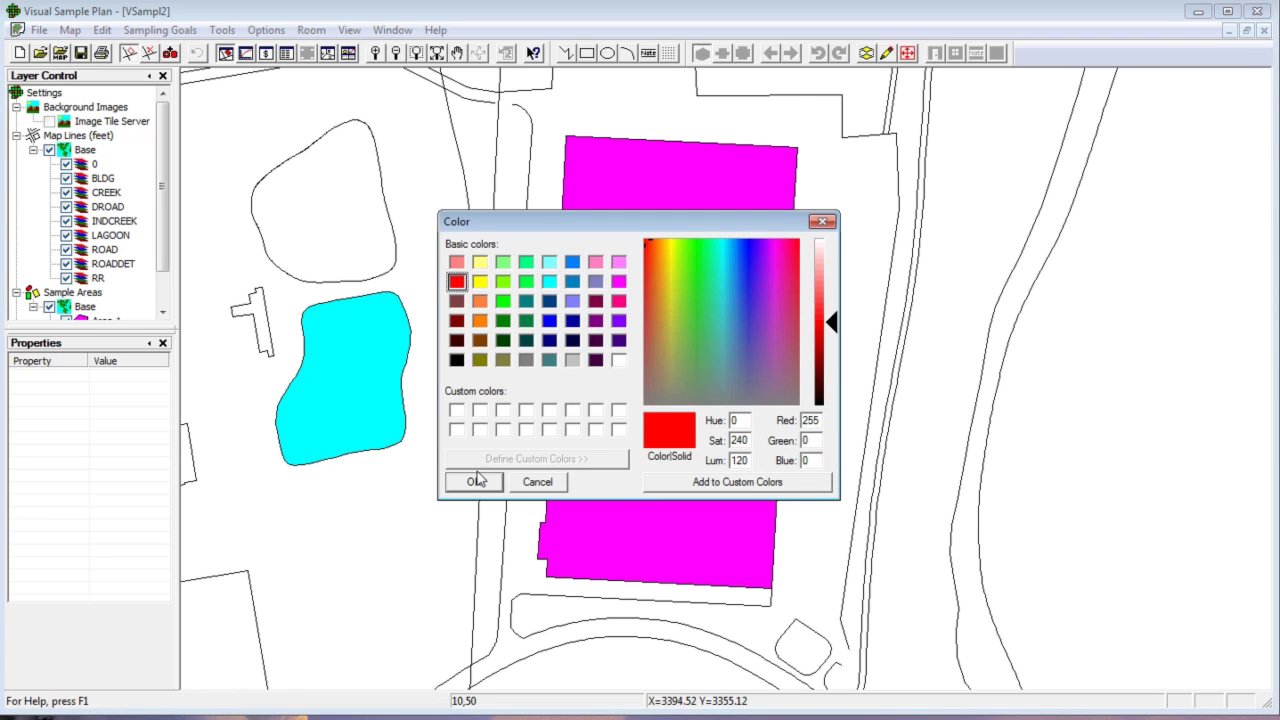
{"action": "left_click", "coordinate": [480, 480]}
{"action": "double_click", "coordinate": [477, 352]}
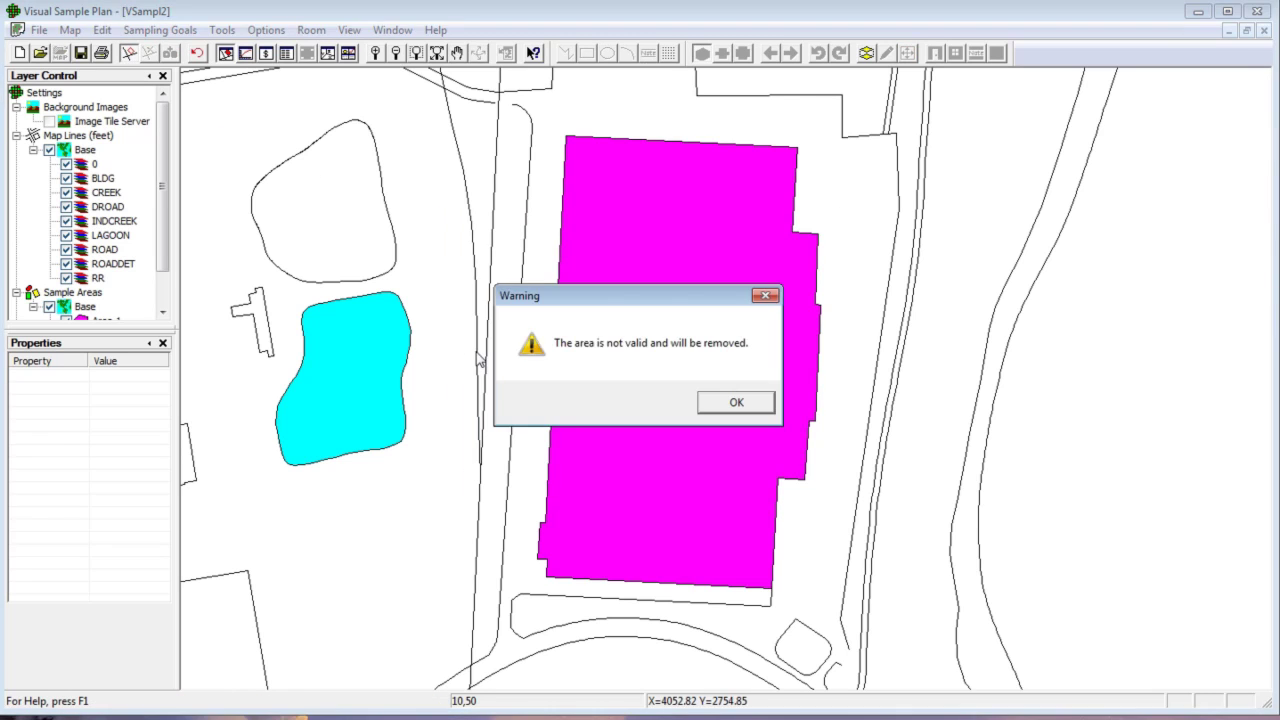
{"action": "left_click", "coordinate": [716, 405]}
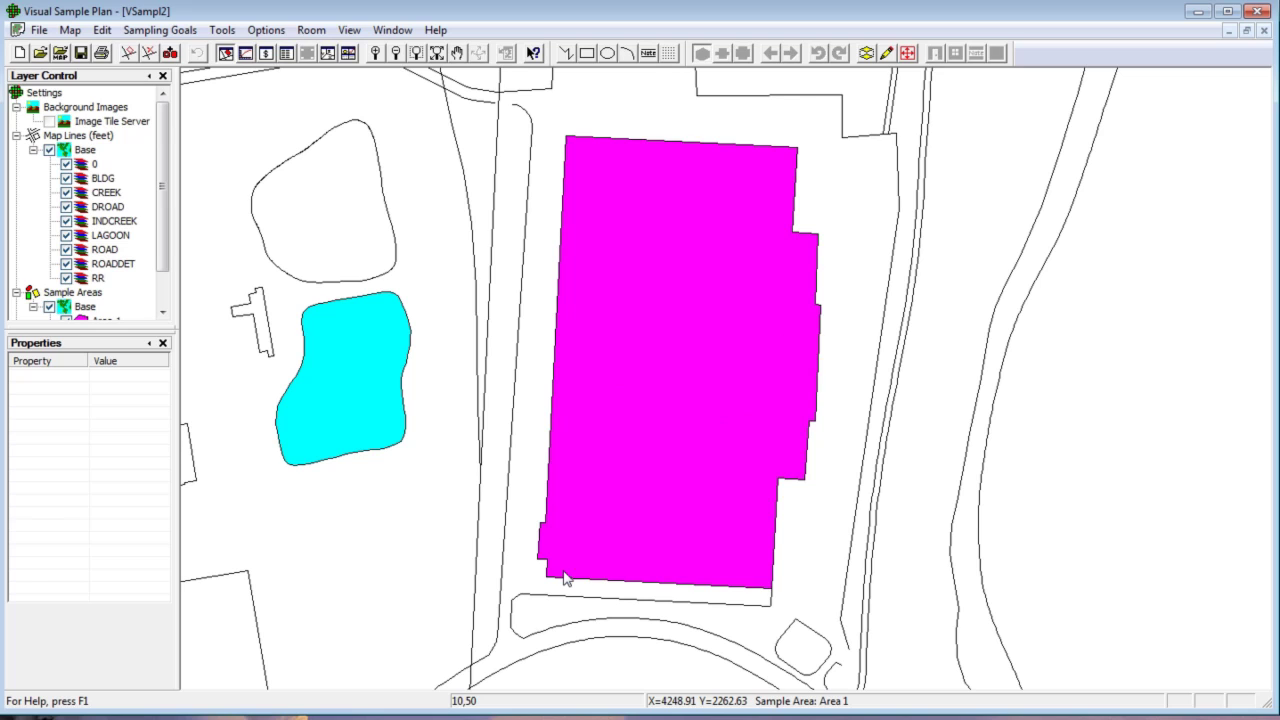
Select and then deselect the cyan loop area and the magenta building area.
{"action": "left_click", "coordinate": [351, 405]}
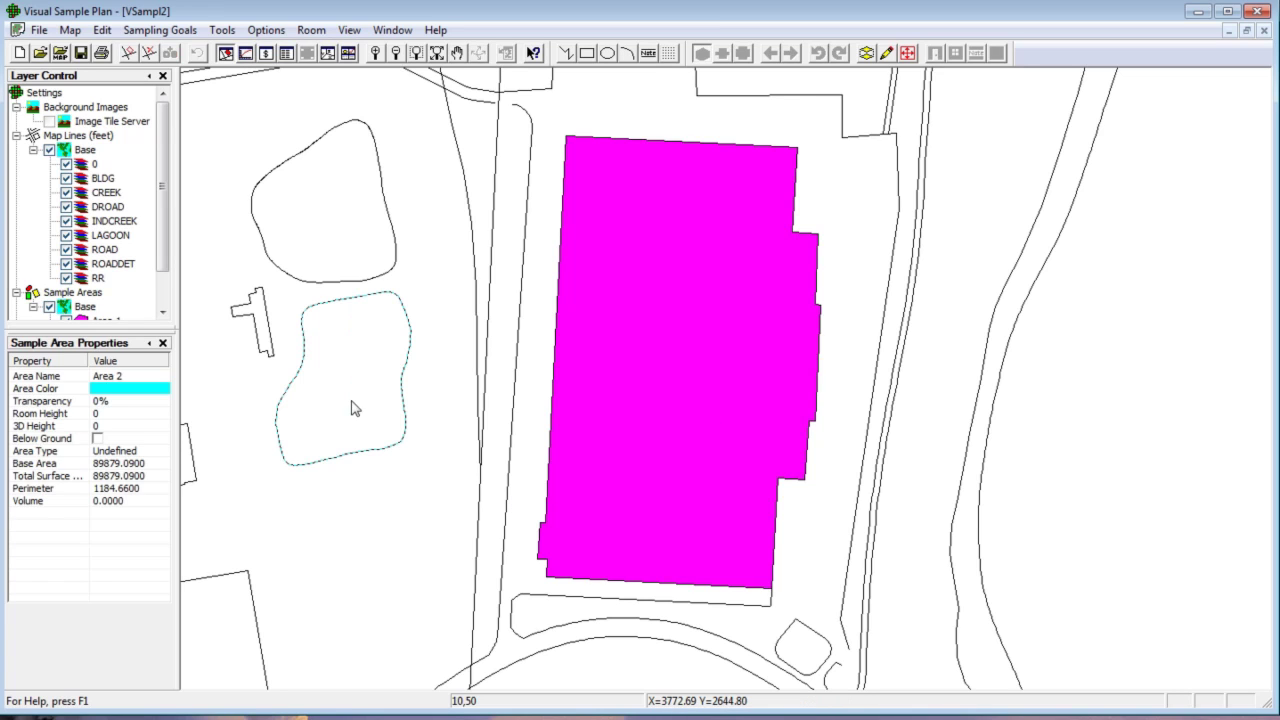
{"action": "left_click", "coordinate": [720, 443], "text": "shift"}
{"action": "left_click", "coordinate": [720, 443], "text": "shift"}
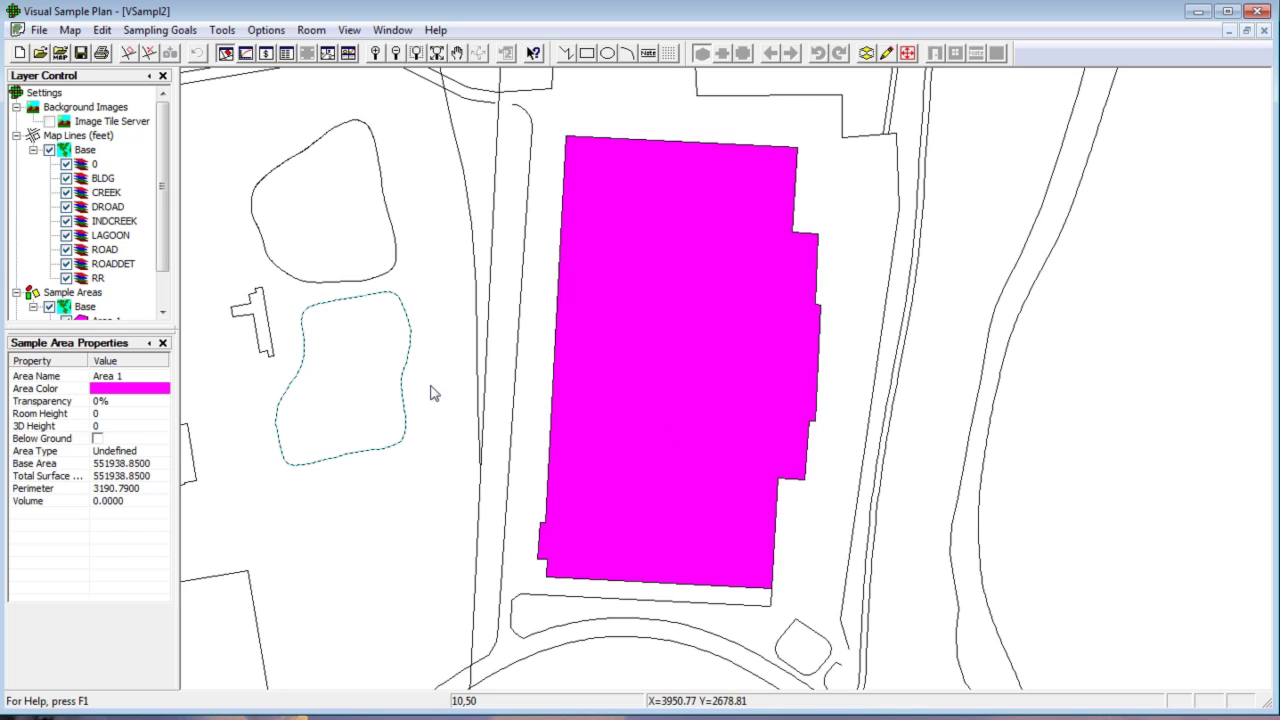
{"action": "left_click", "coordinate": [320, 388], "text": "shift"}
Toggle Area 1 and Area 2 in Layer Control, ending with Area 2 hidden and Area 1 shown.
{"action": "scroll", "coordinate": [165, 260], "scroll_direction": "down", "scroll_amount": 1}
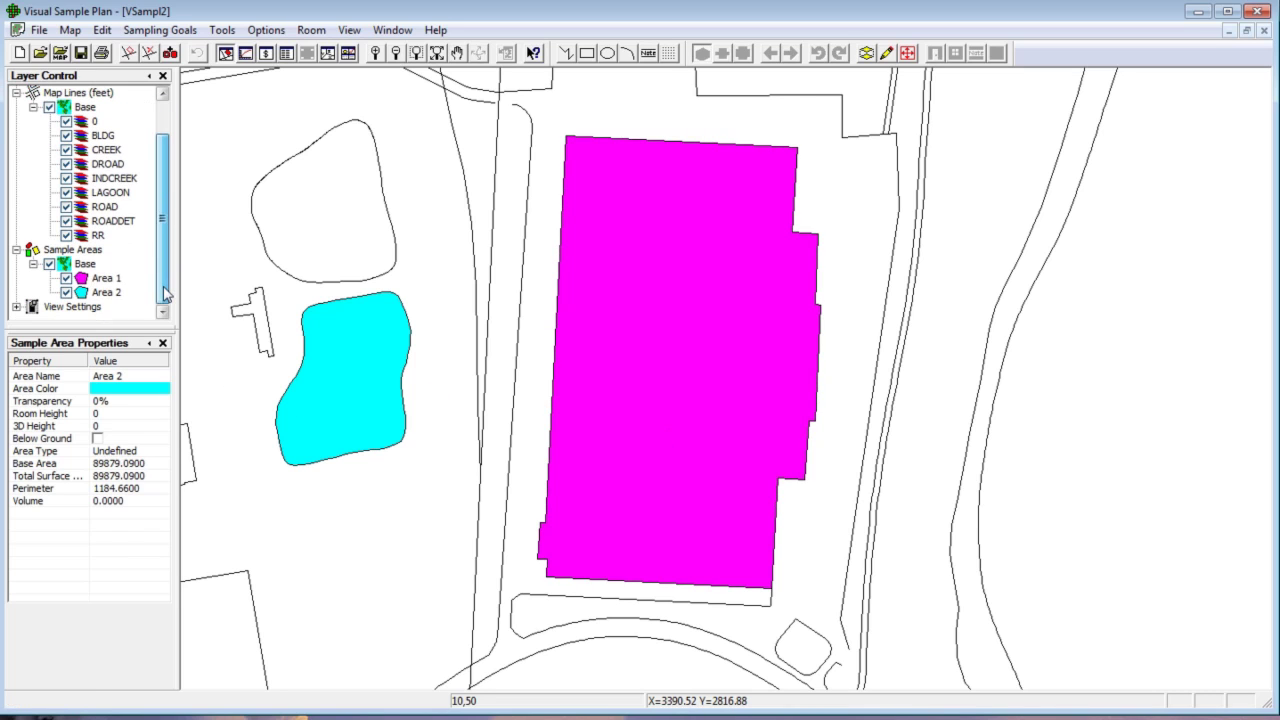
{"action": "left_click", "coordinate": [66, 281]}
{"action": "left_click", "coordinate": [66, 292]}
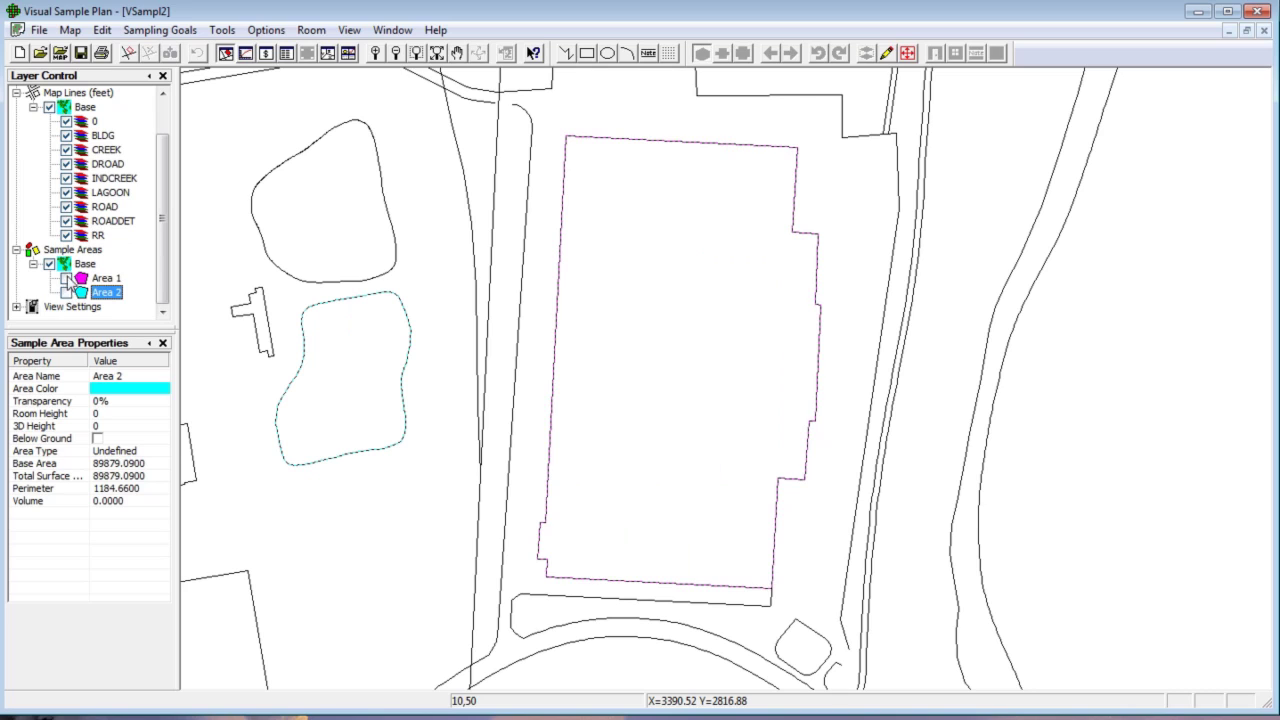
{"action": "left_click", "coordinate": [66, 278]}
{"action": "left_click", "coordinate": [66, 292]}
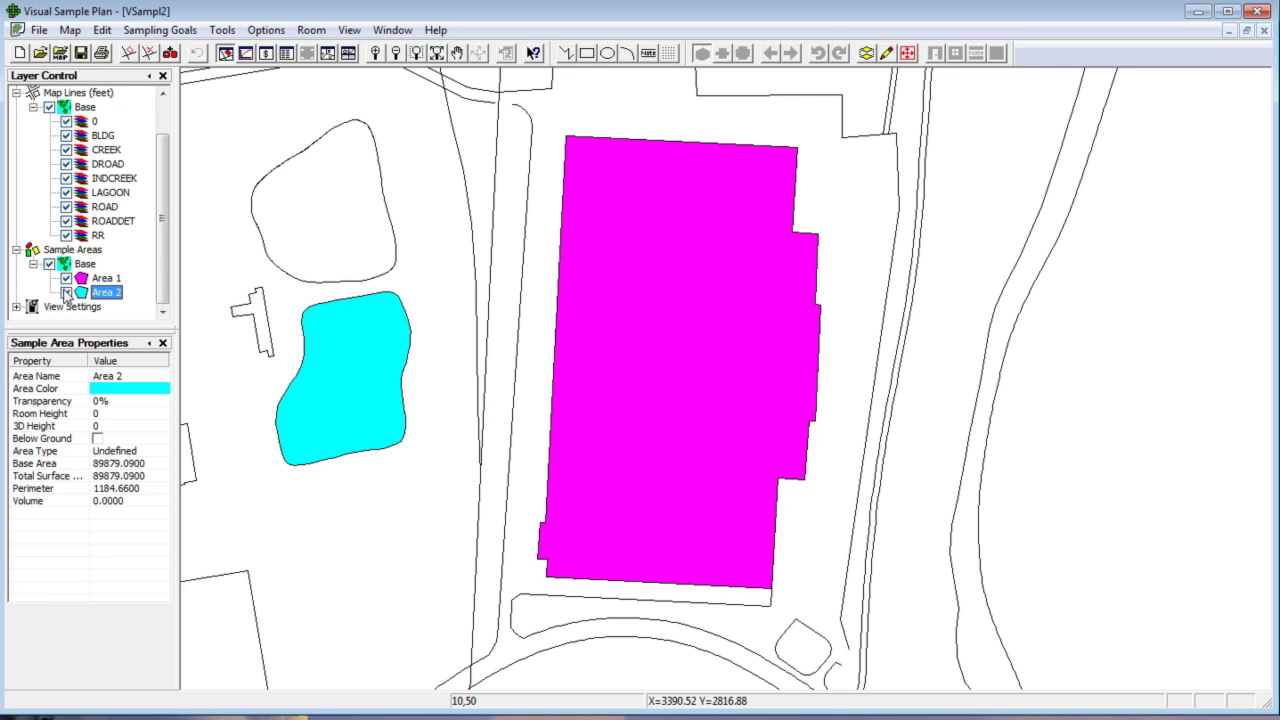
{"action": "left_click", "coordinate": [66, 292]}
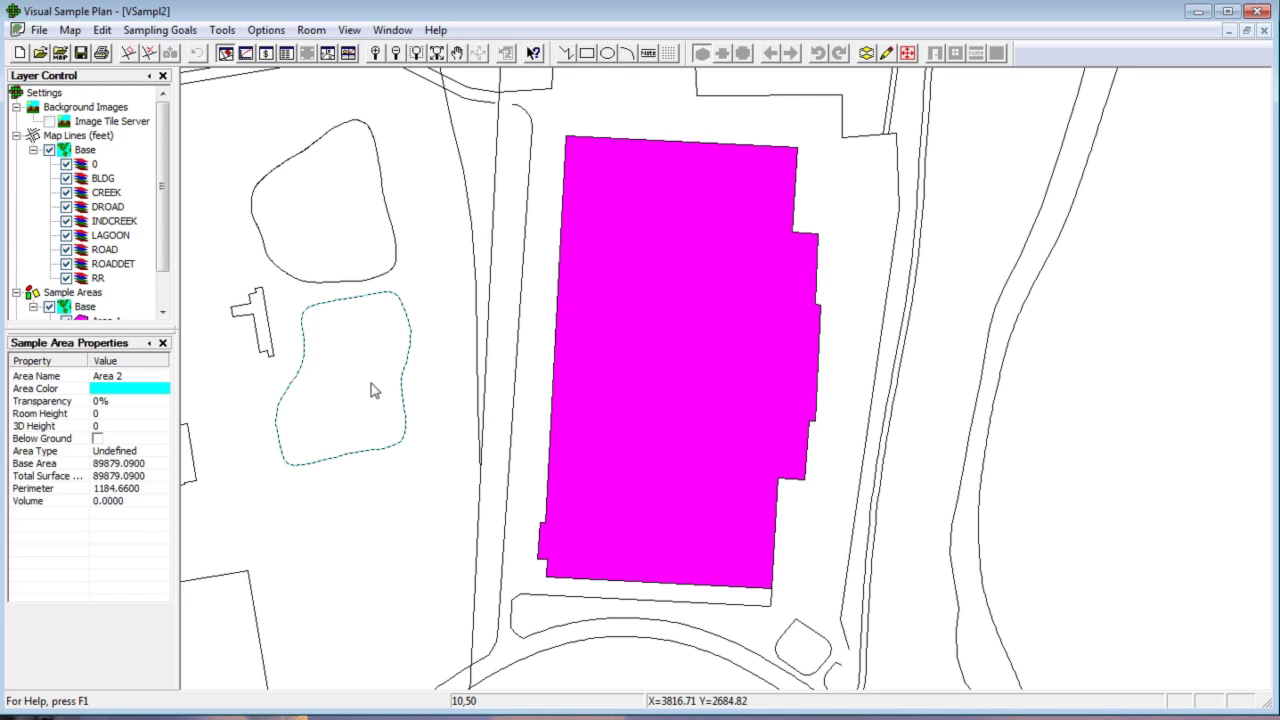
Rename the building area to Bldg 33 and change its fill colour to green.
{"action": "double_click", "coordinate": [644, 420]}
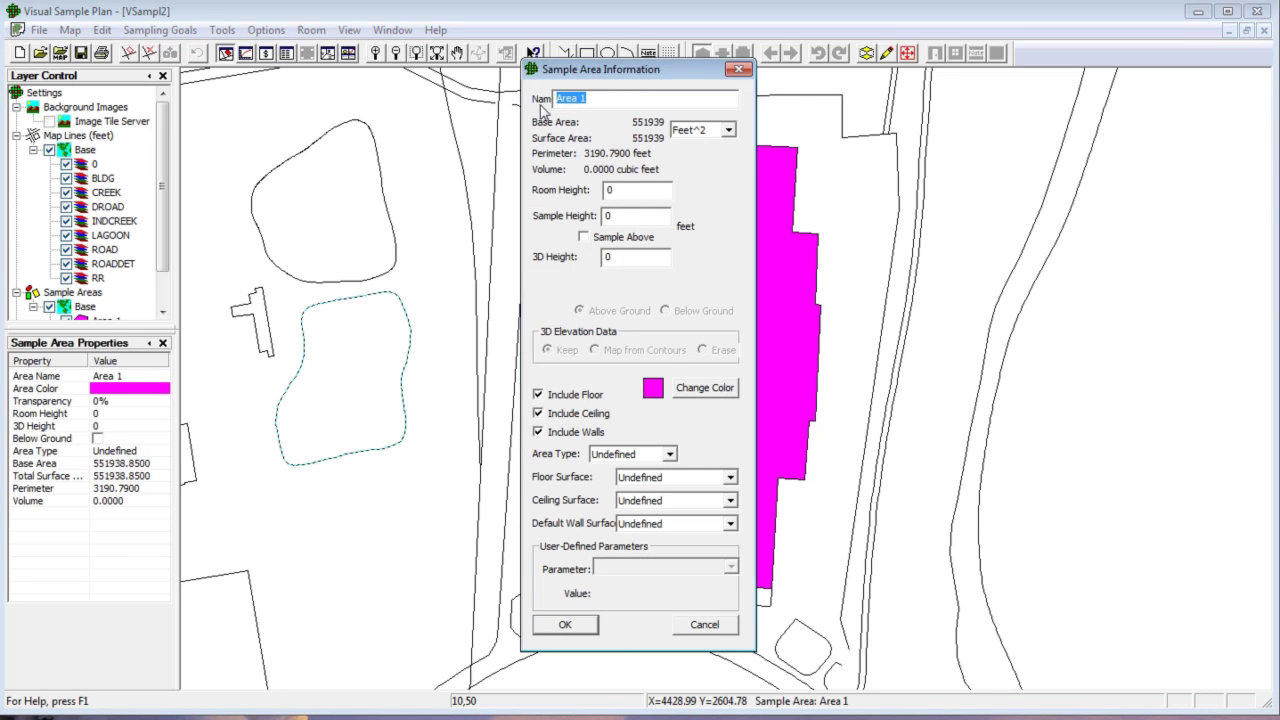
{"action": "type", "text": "Bldg 33"}
{"action": "left_click", "coordinate": [700, 393]}
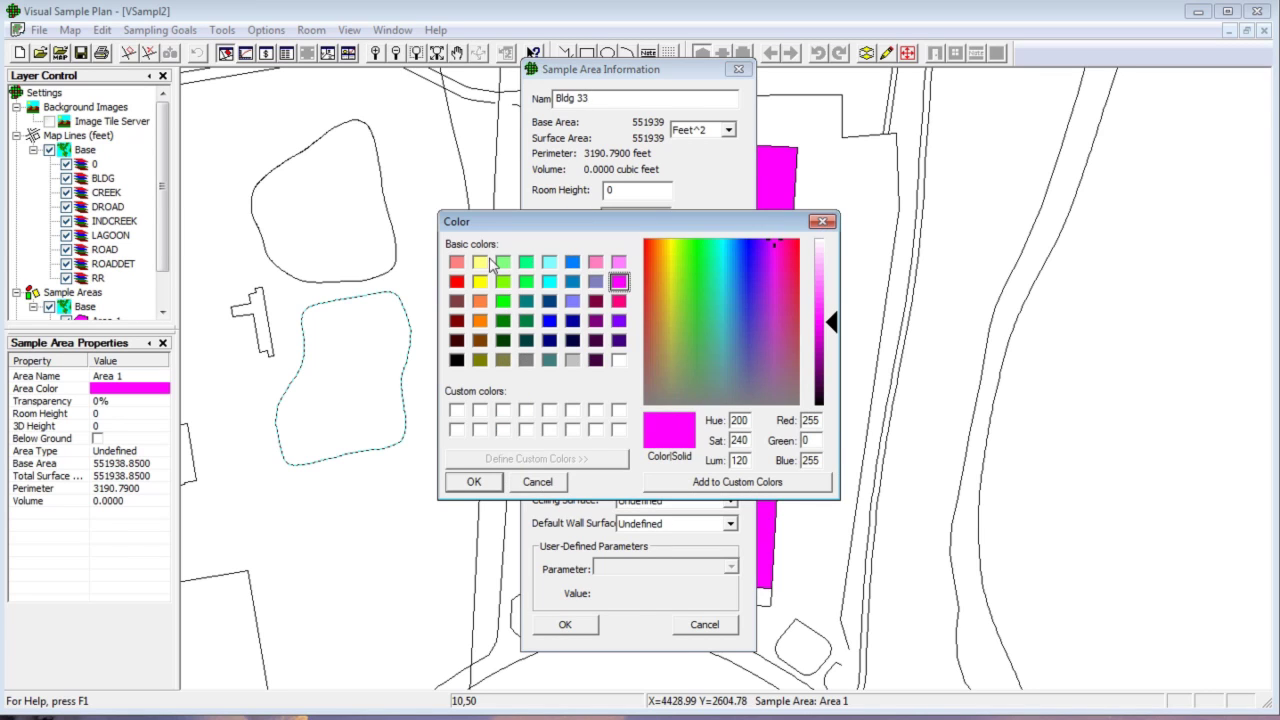
{"action": "left_click", "coordinate": [503, 281]}
{"action": "left_click", "coordinate": [476, 482]}
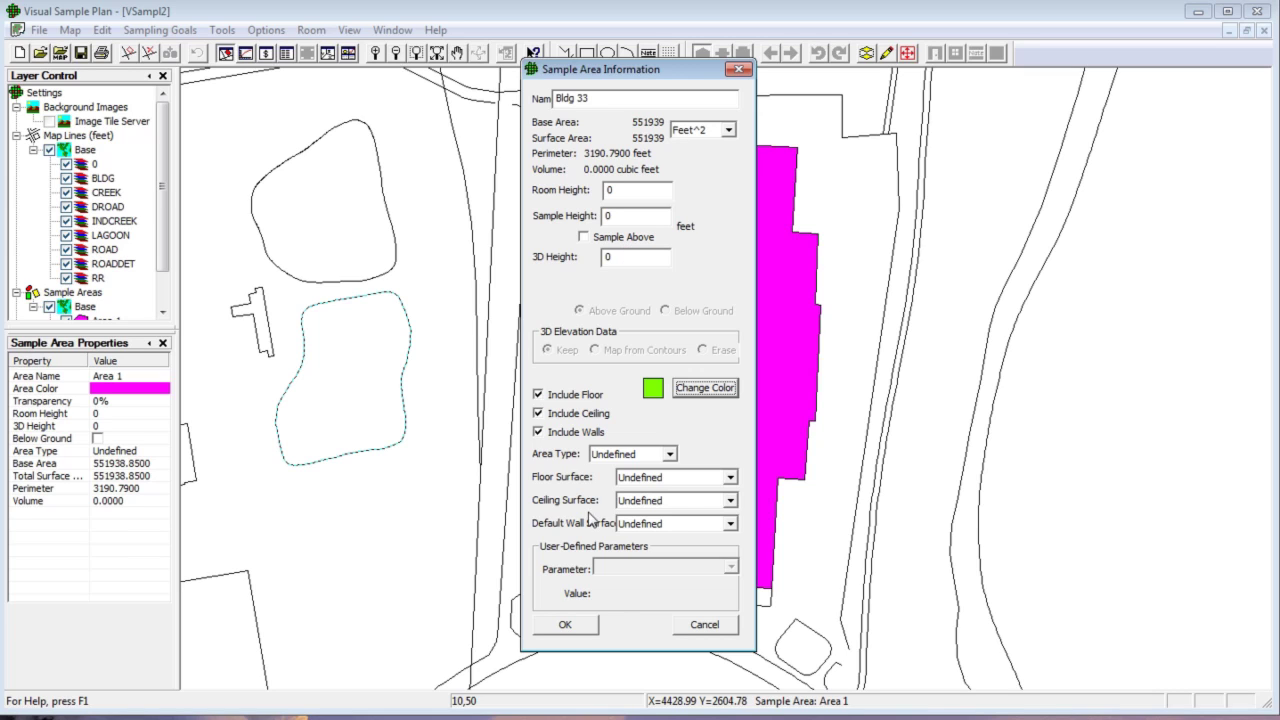
{"action": "left_click", "coordinate": [565, 627]}
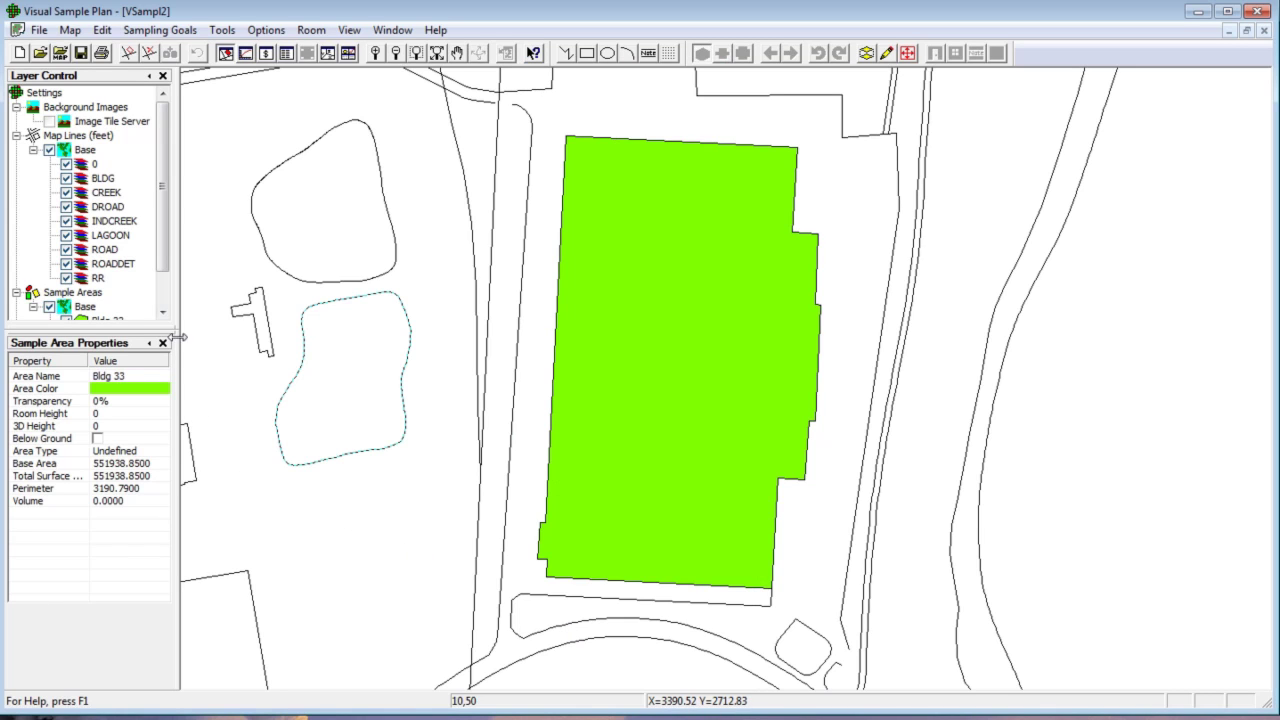
Set Bldg 33's transparency to 72% in its sample area properties.
{"action": "scroll", "coordinate": [105, 298], "scroll_direction": "down", "scroll_amount": 2}
{"action": "left_click", "coordinate": [104, 294]}
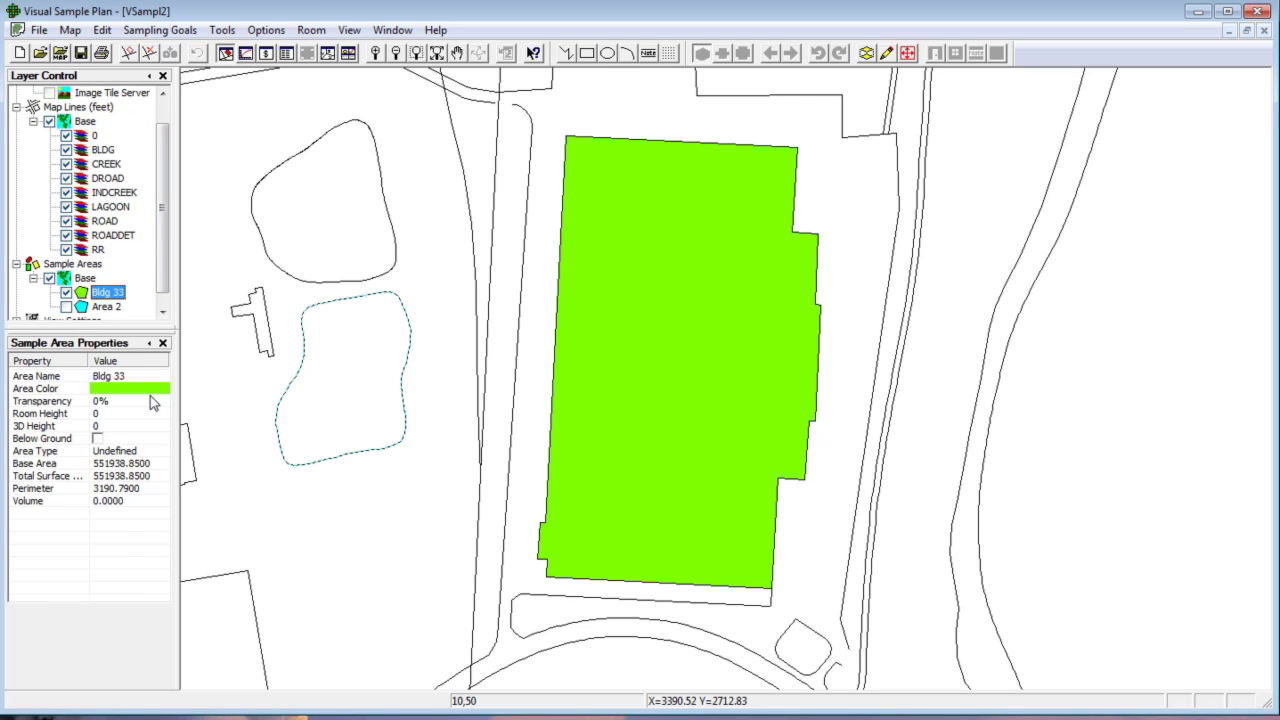
{"action": "left_click", "coordinate": [115, 402]}
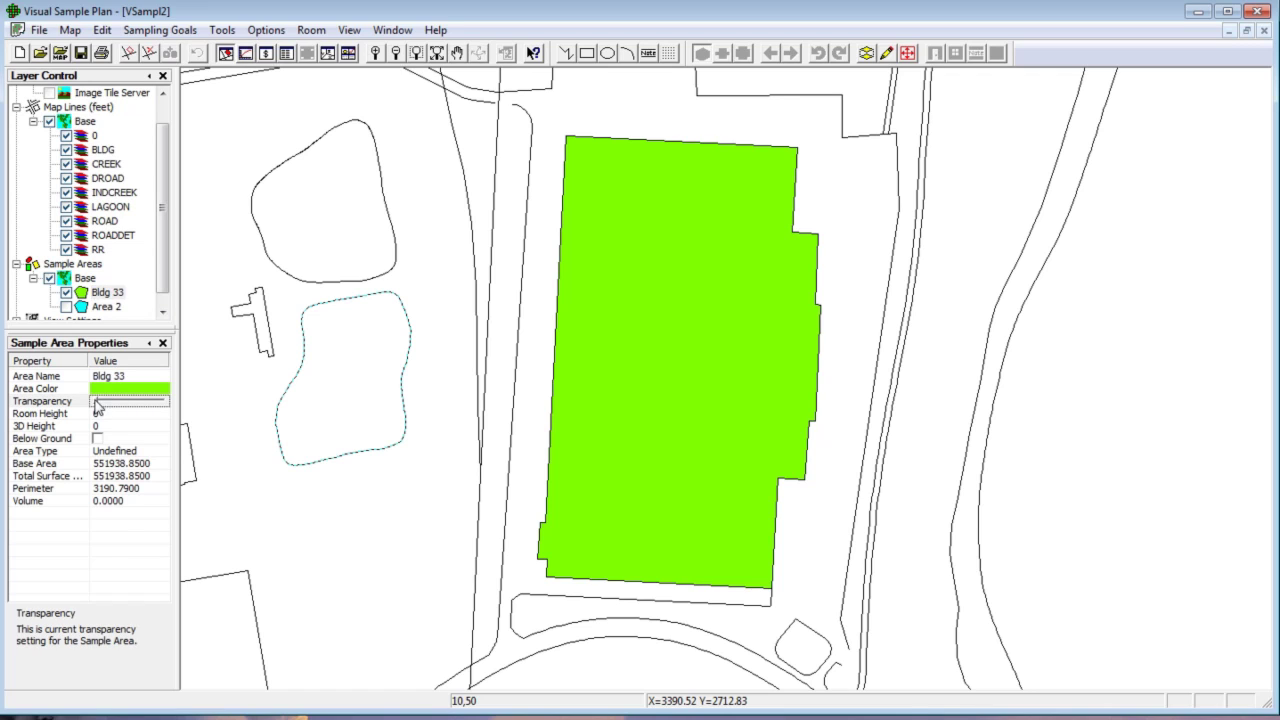
{"action": "left_click_drag", "start_coordinate": [97, 404], "coordinate": [147, 404]}
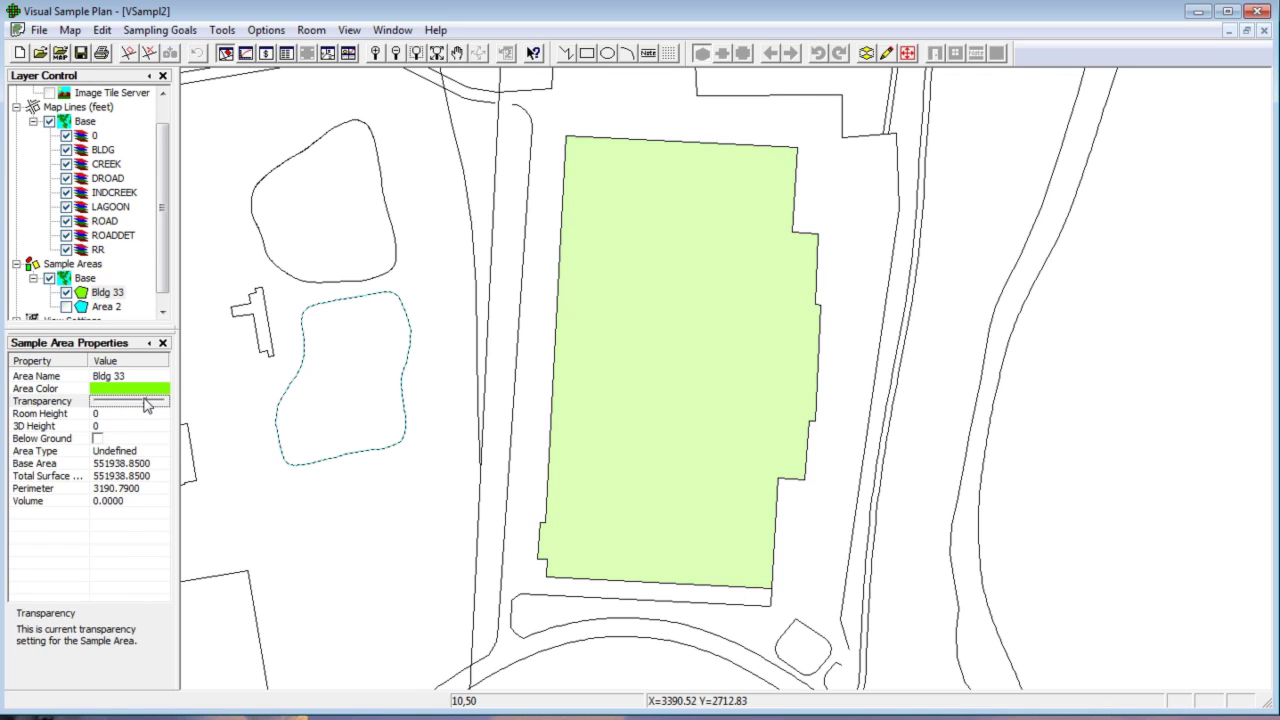
{"action": "left_click", "coordinate": [150, 416]}
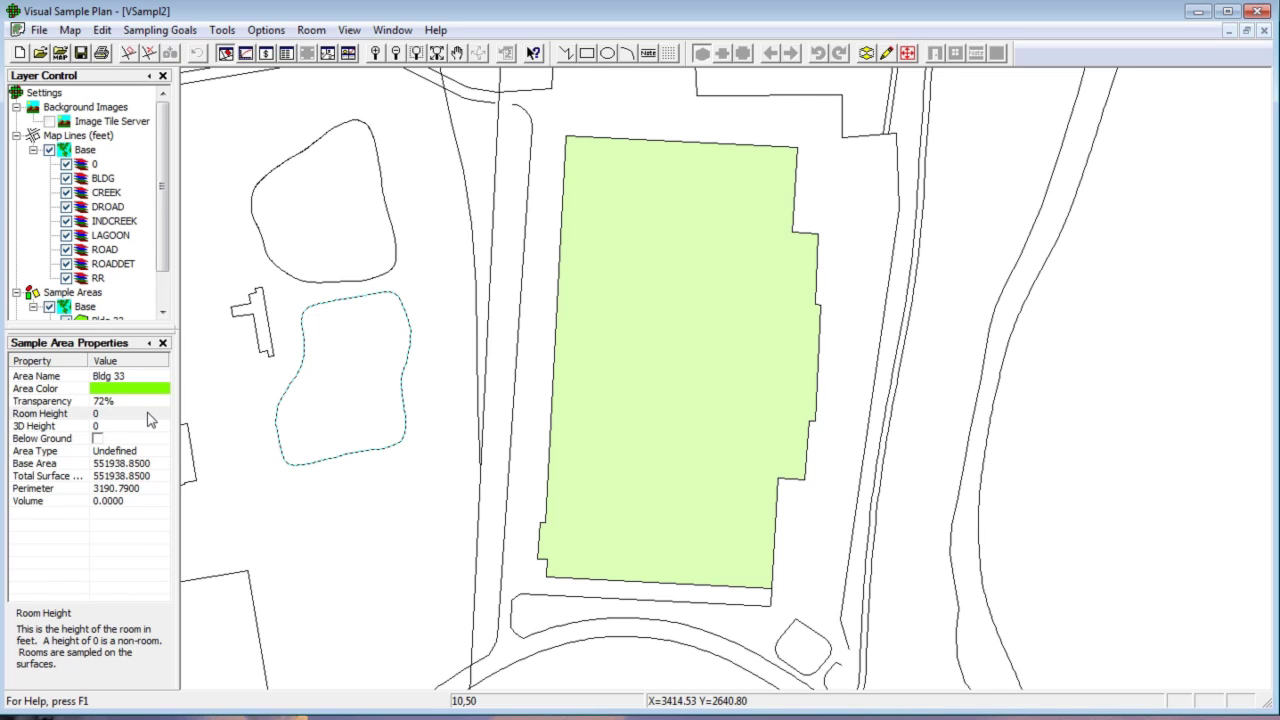
Reopen the recent TwoAreas.vsp project and select the yellow rectangle and yellow circle.
{"action": "left_click", "coordinate": [37, 31]}
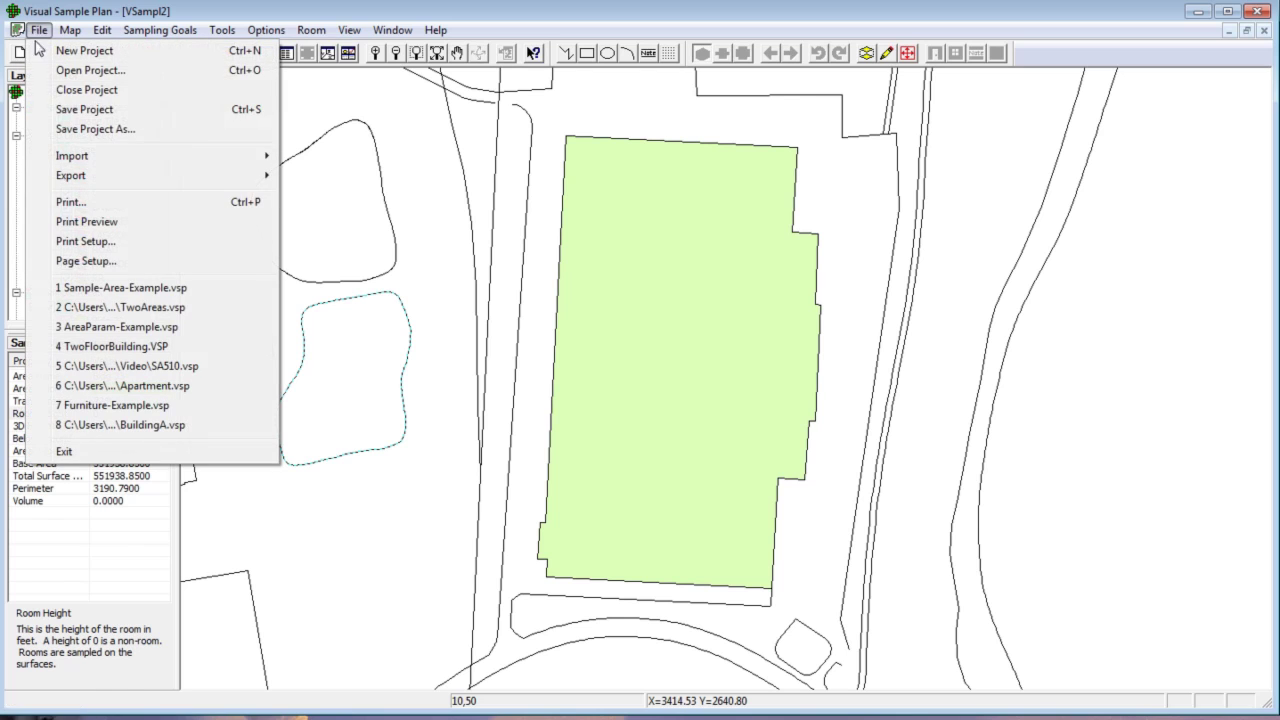
{"action": "left_click", "coordinate": [140, 308]}
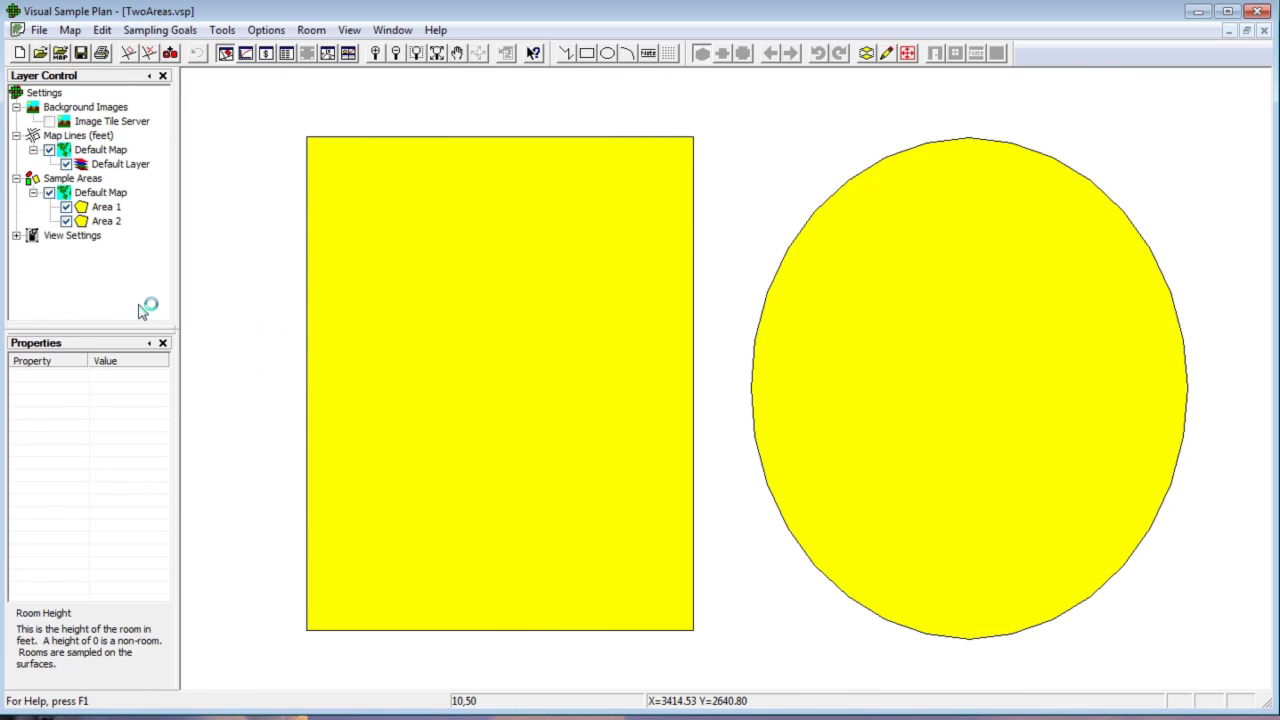
{"action": "left_click", "coordinate": [445, 330]}
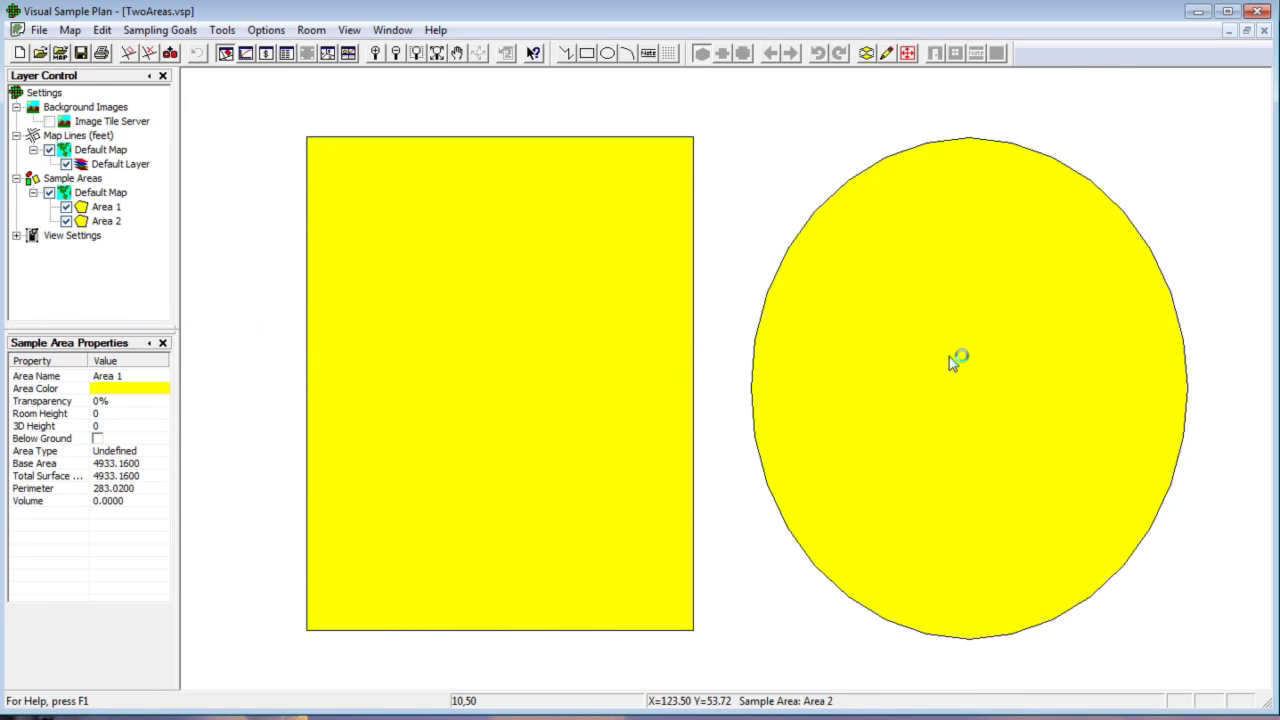
{"action": "left_click", "coordinate": [952, 358]}
Combine the two selected yellow shapes into one Area 1 of 9347.58 square feet.
{"action": "left_click", "coordinate": [103, 30]}
{"action": "mouse_move", "coordinate": [190, 118]}
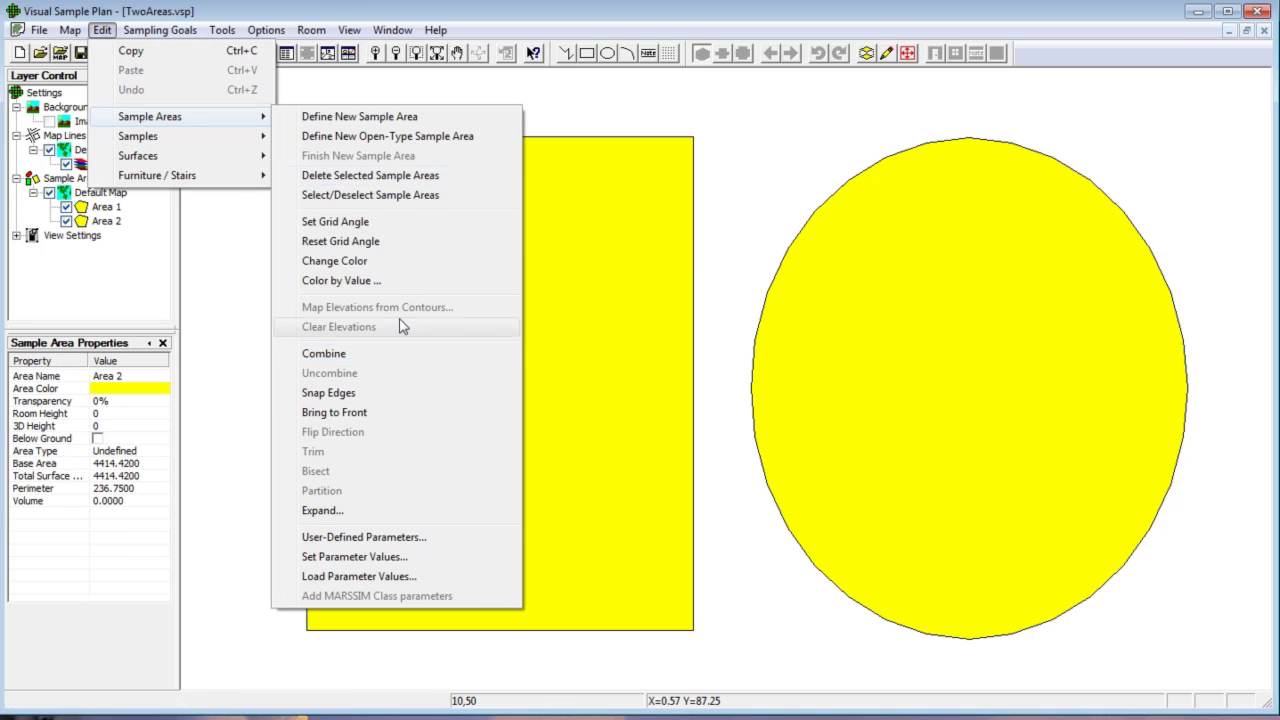
{"action": "left_click", "coordinate": [342, 42]}
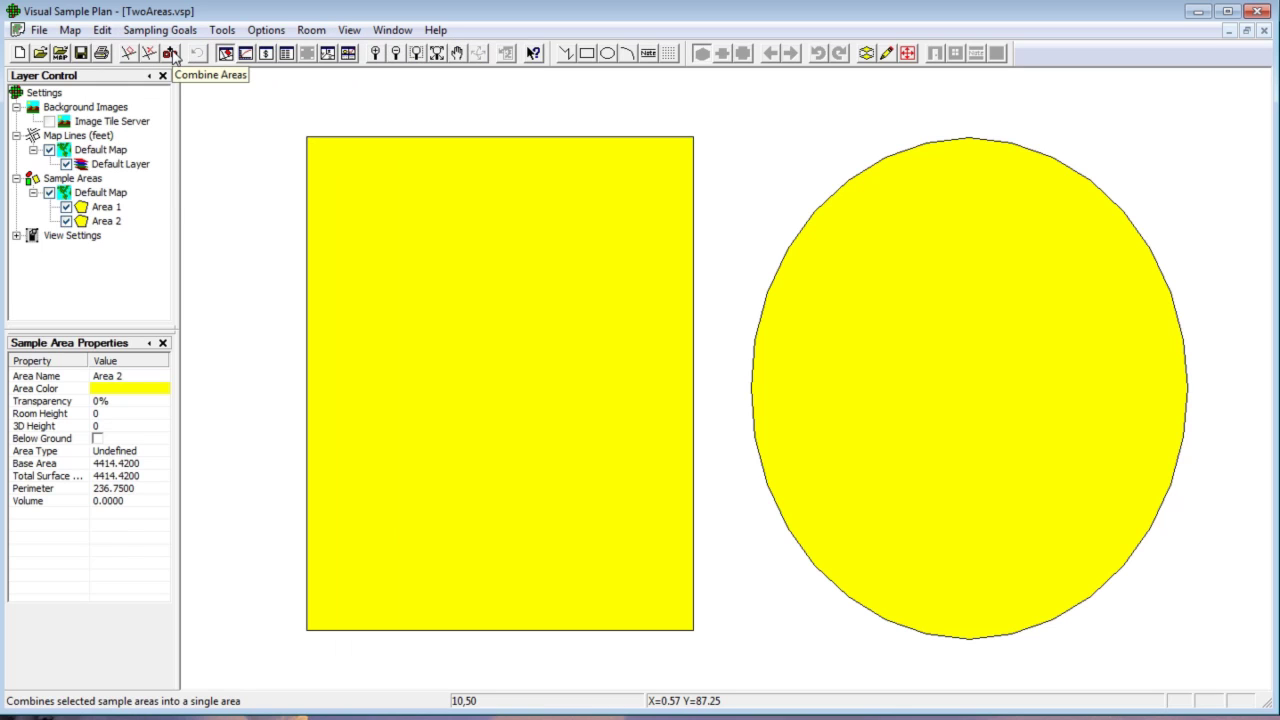
{"action": "left_click", "coordinate": [171, 54]}
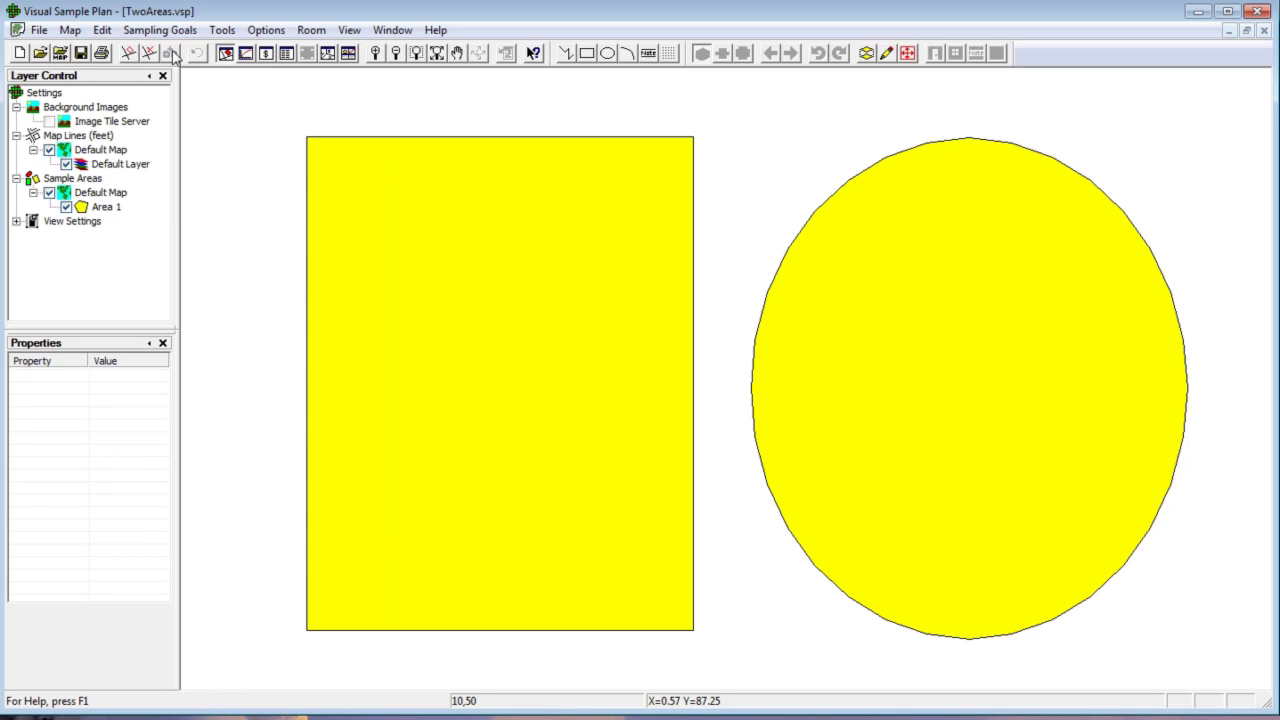
{"action": "left_click", "coordinate": [436, 294]}
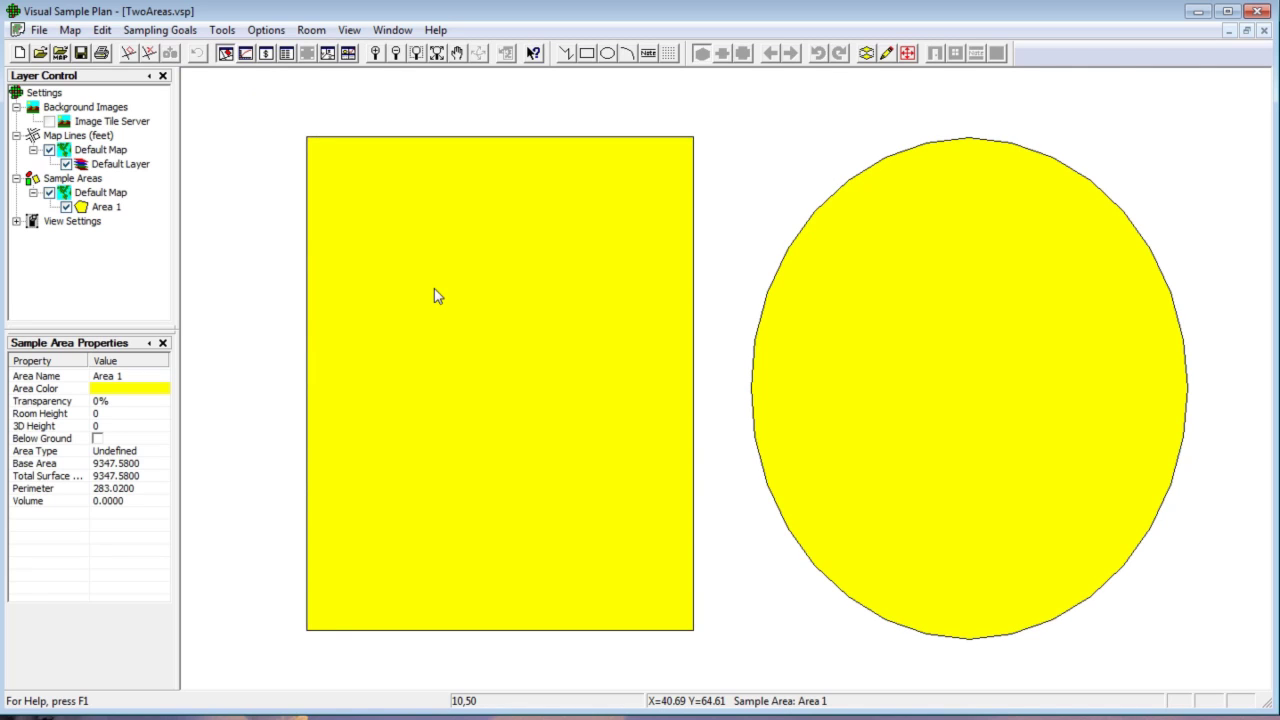
{"action": "left_click", "coordinate": [436, 295]}
Draw an ellipse inside the yellow circle and combine it as a hole, leaving a ring.
{"action": "left_click", "coordinate": [608, 53]}
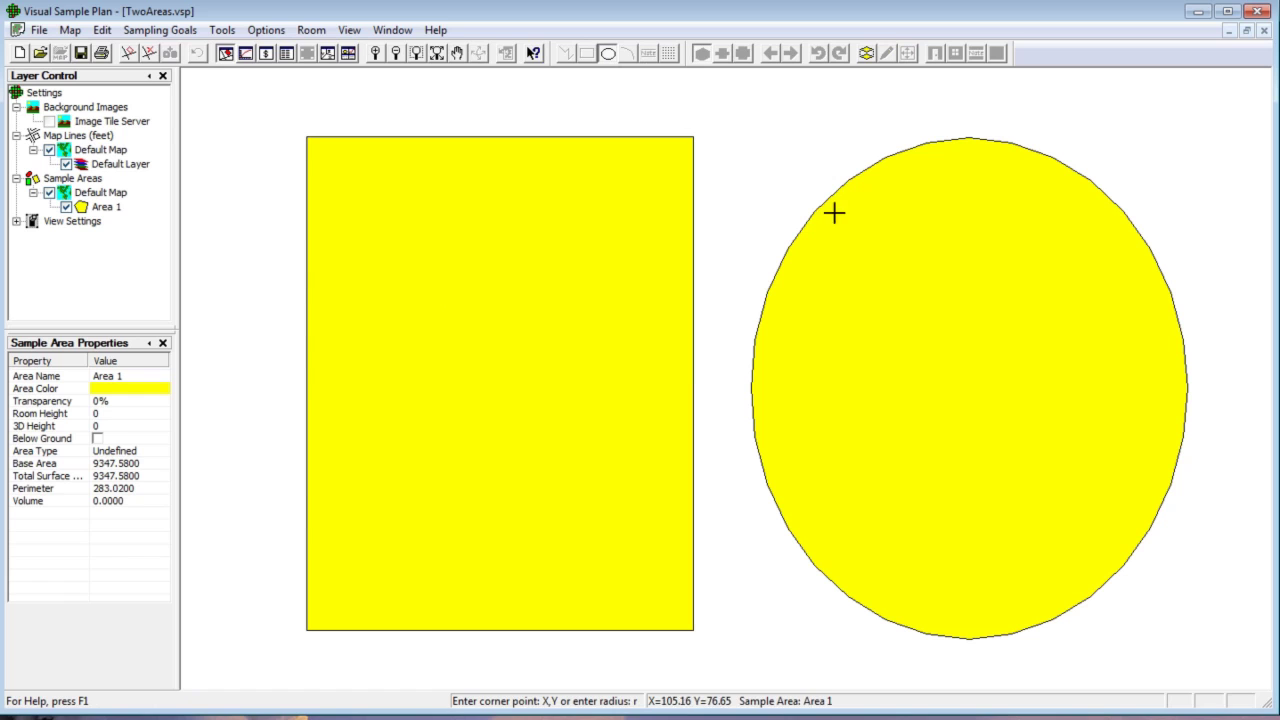
{"action": "left_click_drag", "start_coordinate": [836, 238], "coordinate": [1090, 553]}
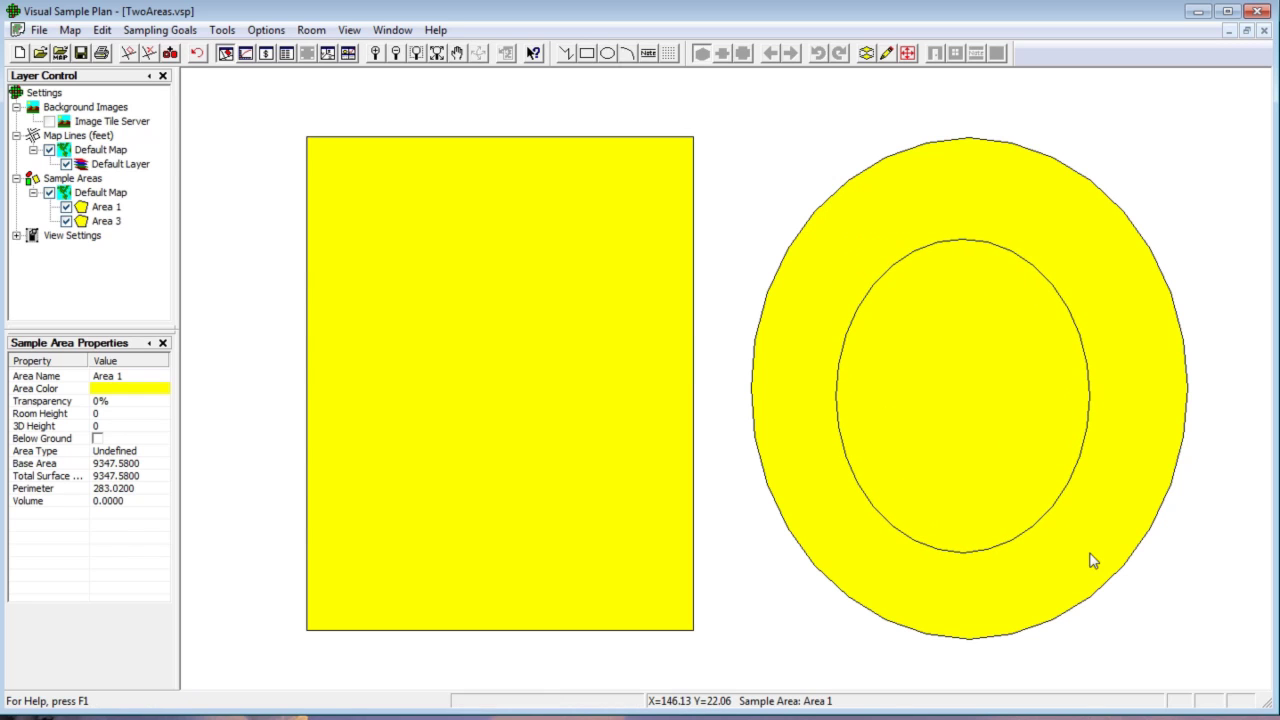
{"action": "left_click", "coordinate": [171, 55]}
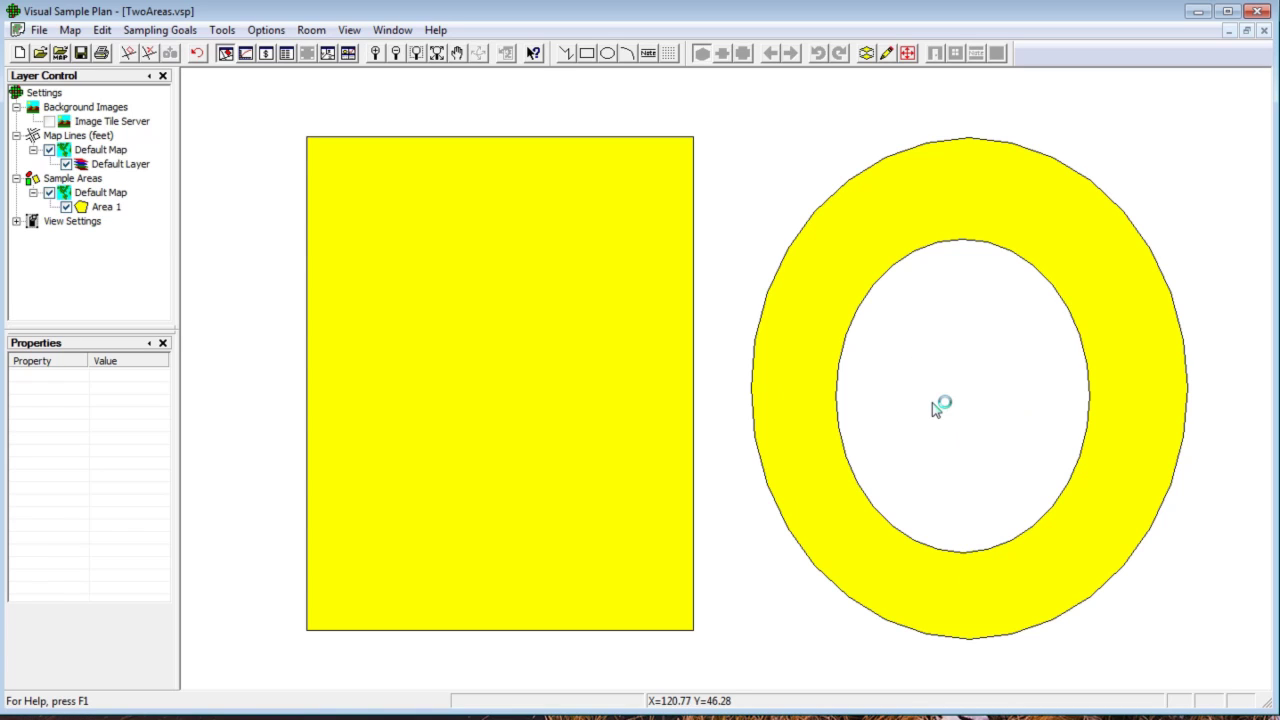
Draw an inner rectangle, a tall ellipse and a small ellipse inside the left yellow rectangle.
{"action": "left_click", "coordinate": [587, 53]}
{"action": "left_click", "coordinate": [346, 180]}
{"action": "left_click", "coordinate": [487, 502]}
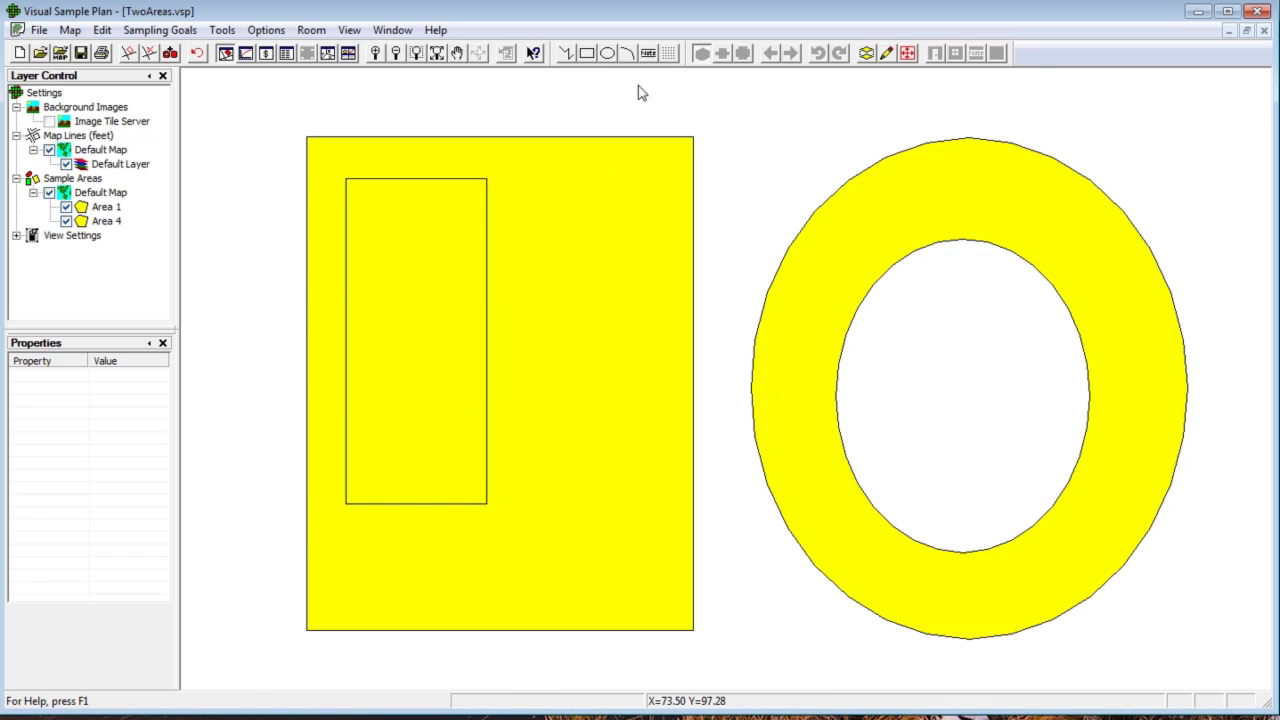
{"action": "left_click", "coordinate": [607, 53]}
{"action": "left_click", "coordinate": [503, 227]}
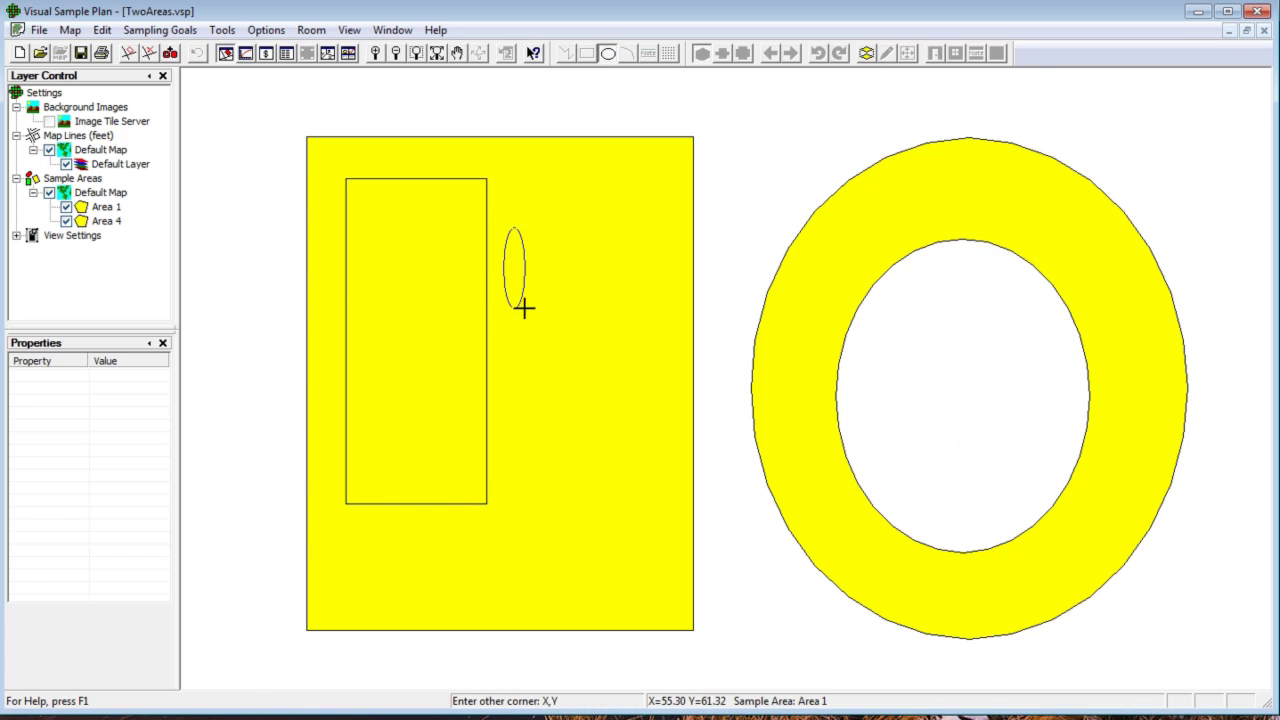
{"action": "left_click", "coordinate": [640, 546]}
{"action": "left_click", "coordinate": [401, 279]}
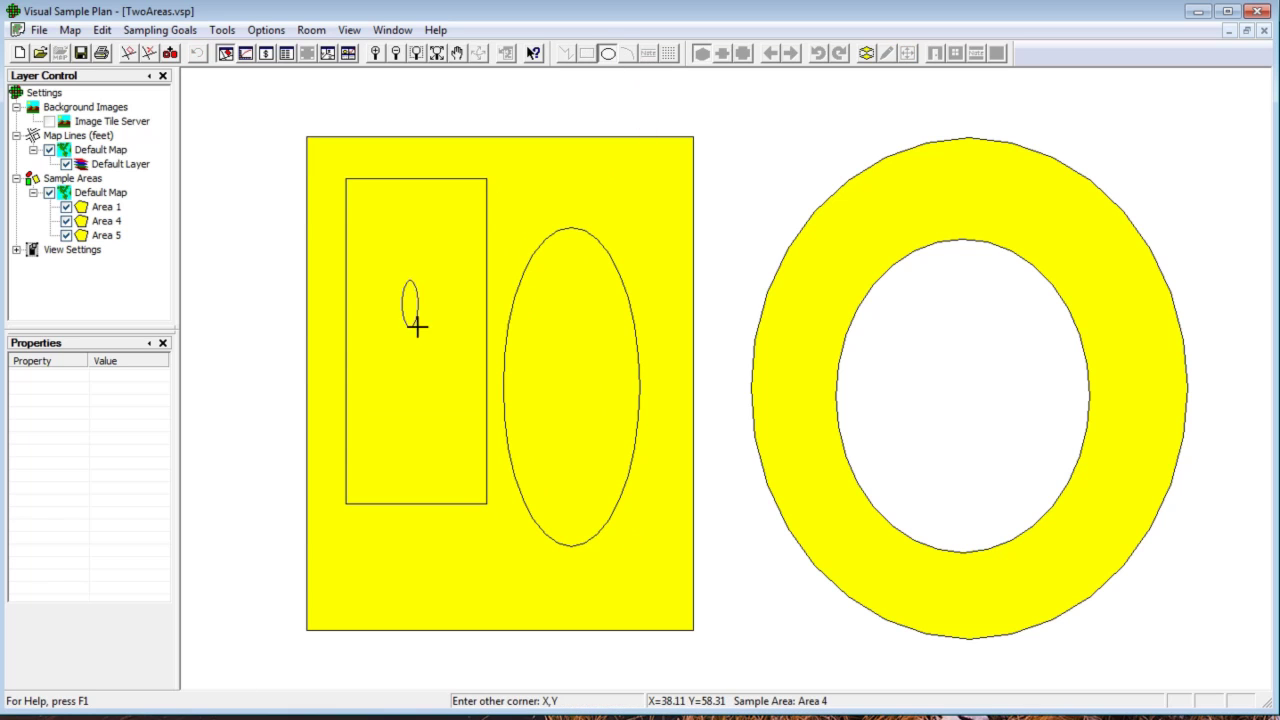
{"action": "left_click", "coordinate": [462, 414]}
Draw a rectangle, an ellipse and a small nested ellipse inside the ring's hole.
{"action": "left_click", "coordinate": [588, 53]}
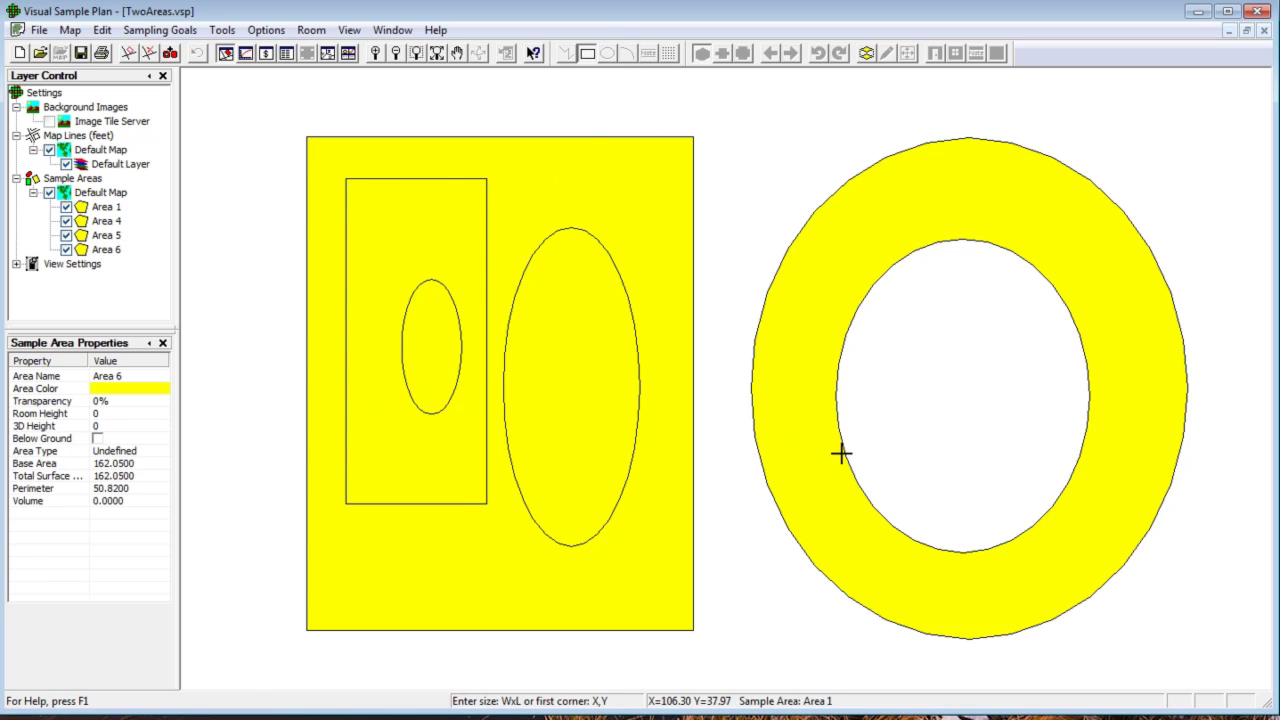
{"action": "left_click", "coordinate": [884, 334]}
{"action": "left_click", "coordinate": [959, 482]}
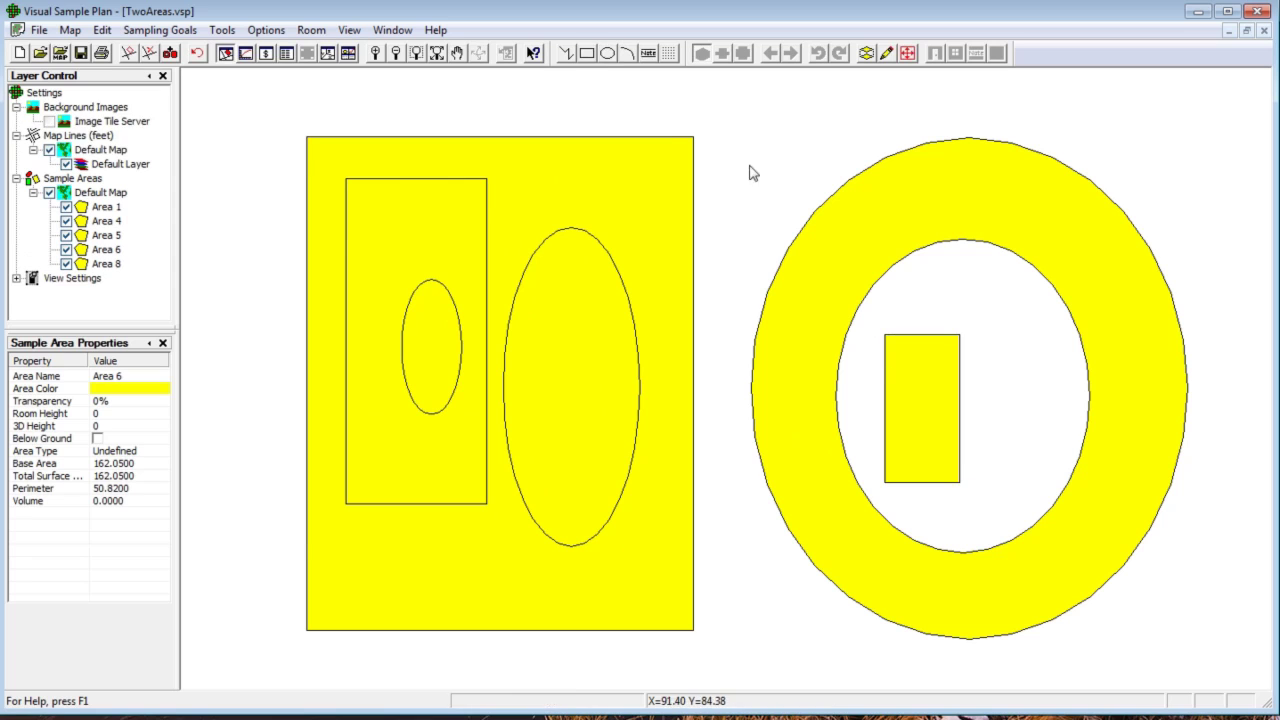
{"action": "left_click", "coordinate": [606, 54]}
{"action": "left_click", "coordinate": [993, 365]}
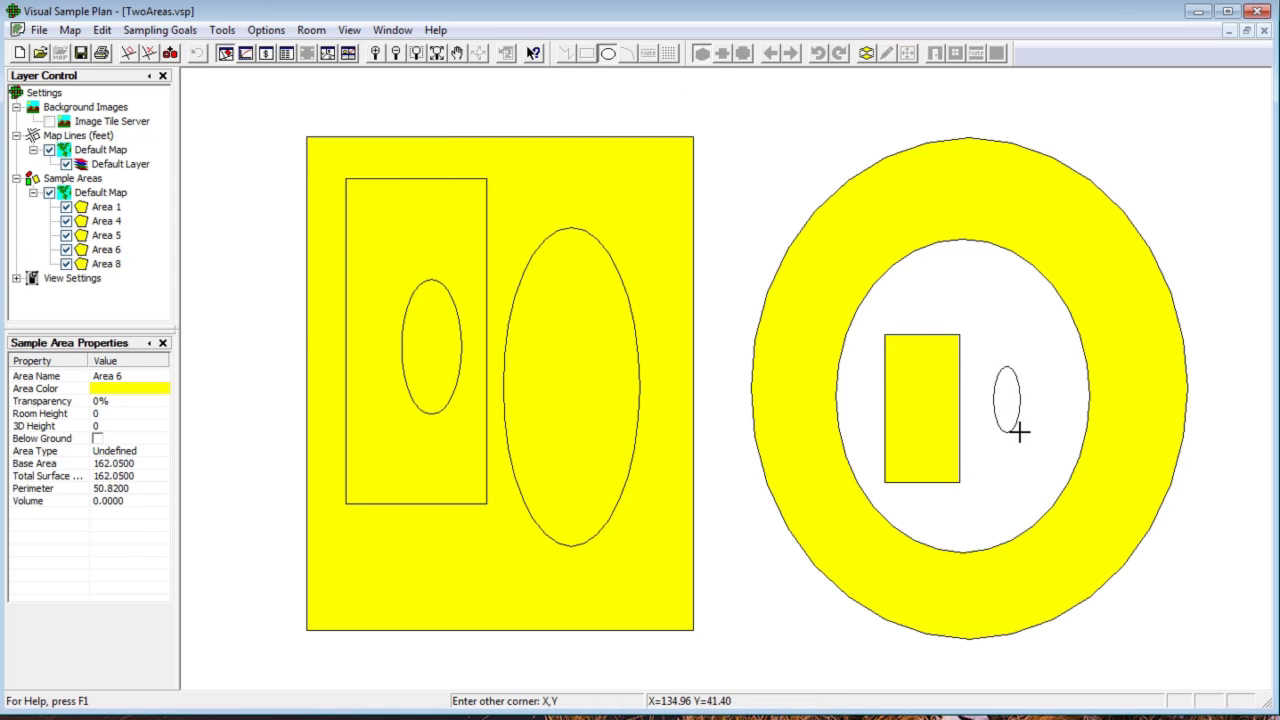
{"action": "left_click", "coordinate": [1053, 485]}
{"action": "left_click", "coordinate": [607, 54]}
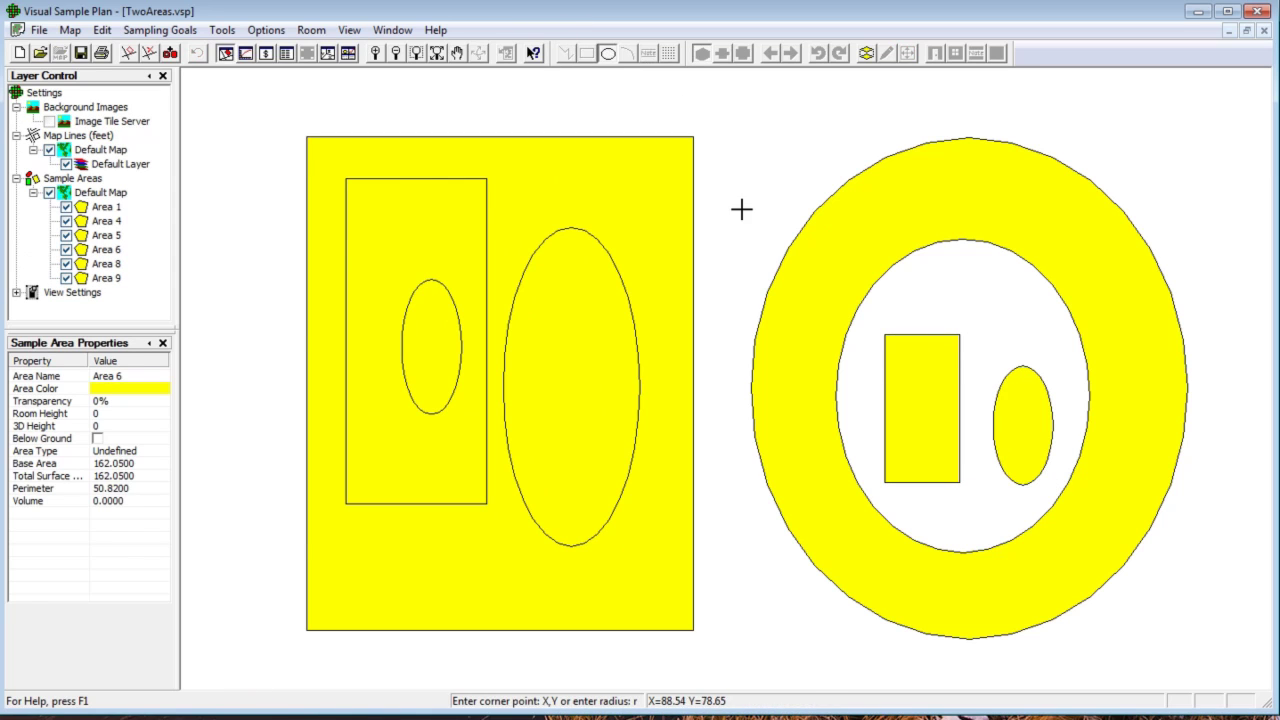
{"action": "left_click", "coordinate": [898, 356]}
{"action": "left_click", "coordinate": [941, 396]}
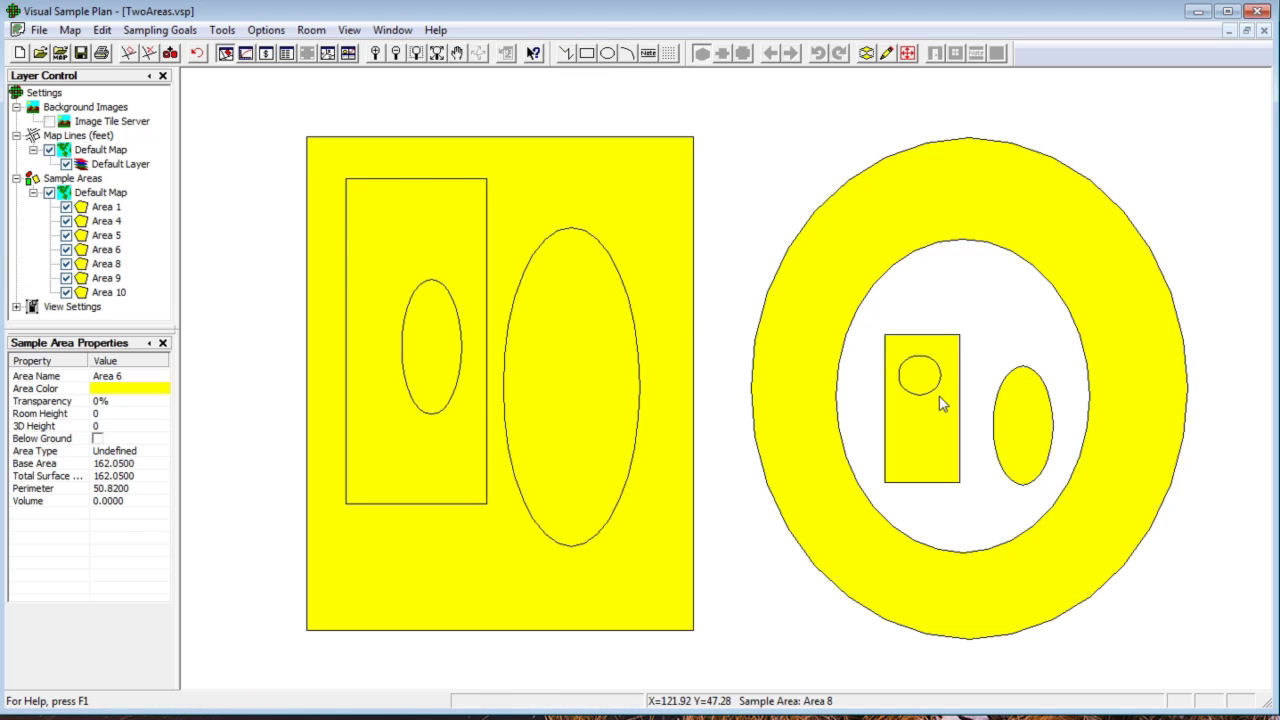
Combine all the new nested shapes into Area 1, forming alternating holes and yellow islands.
{"action": "left_click", "coordinate": [170, 54]}
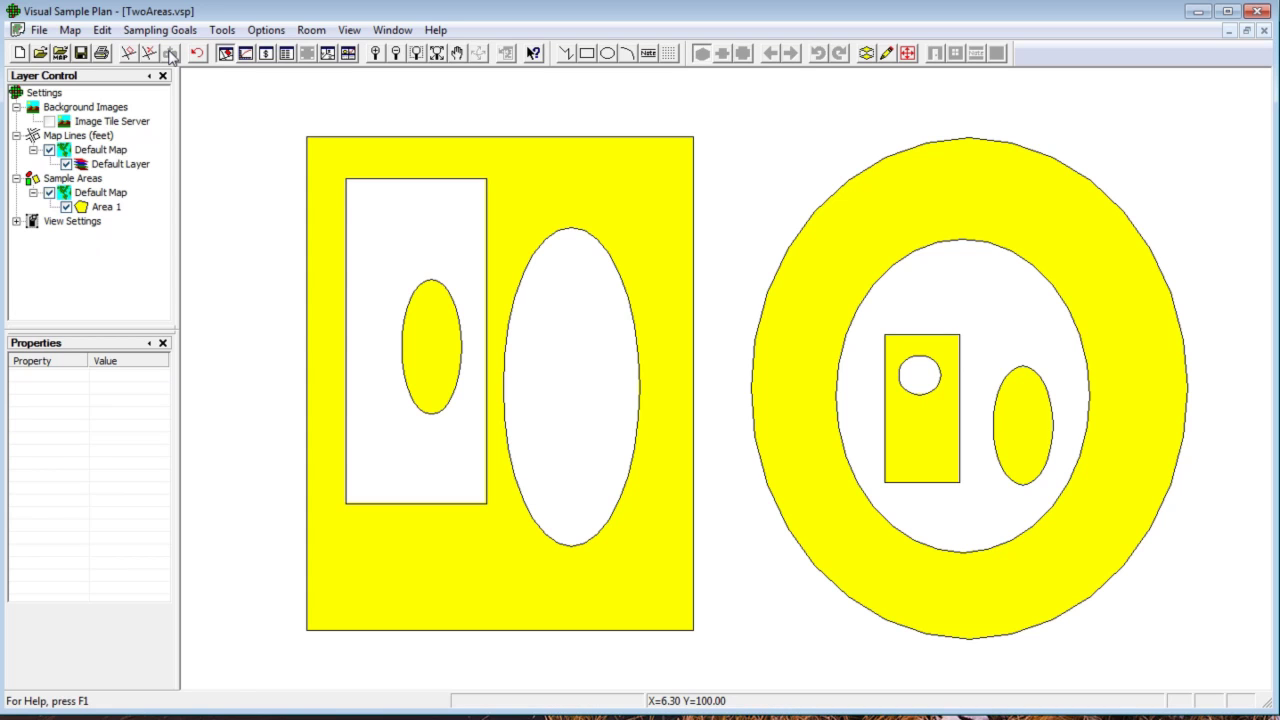
{"action": "left_click", "coordinate": [102, 30]}
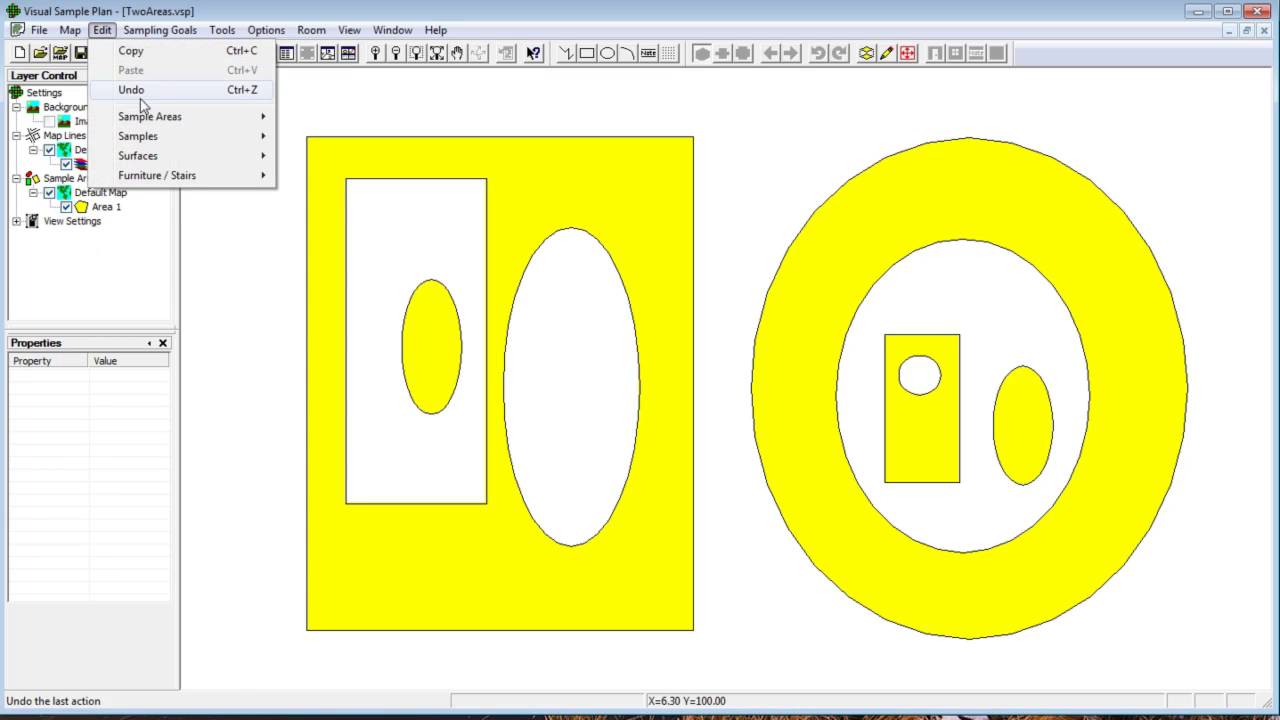
{"action": "mouse_move", "coordinate": [148, 118]}
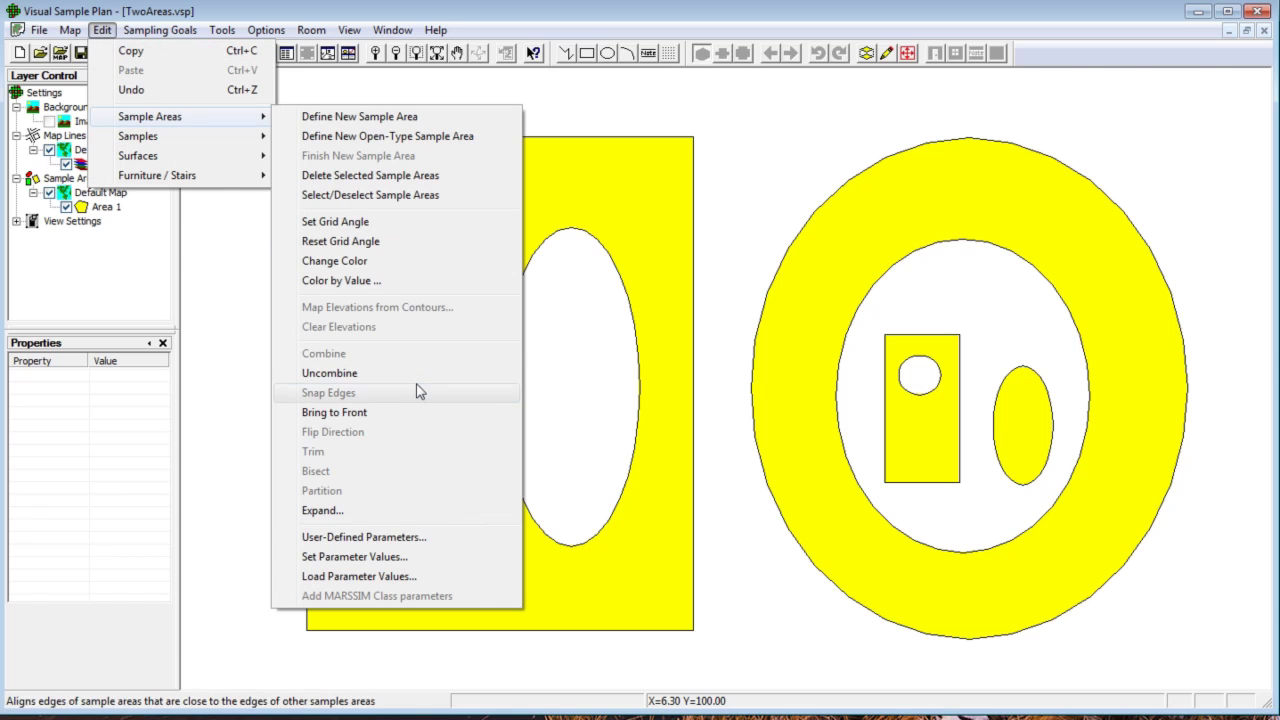